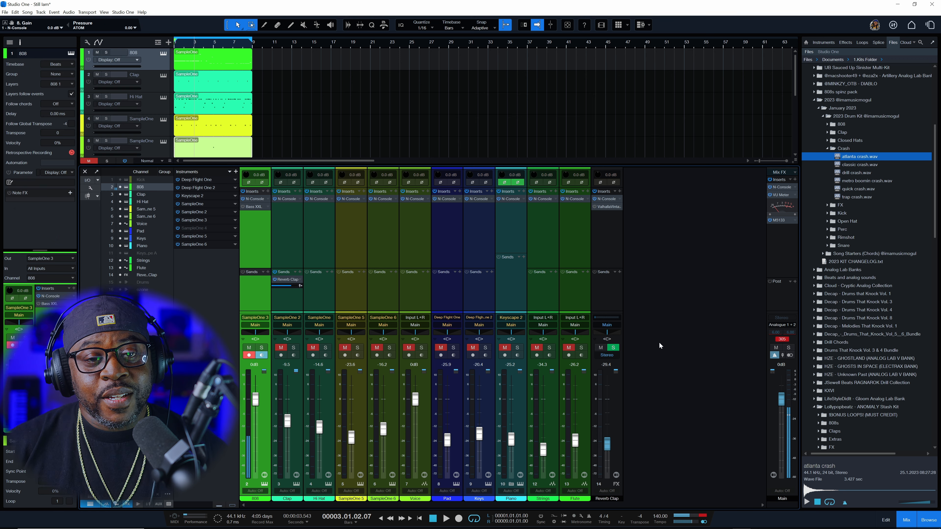
# - Lower the 808 channel's N-Console module fader to -17.5 dB while the song plays, and close the plug-in
pyautogui.click(255, 199)
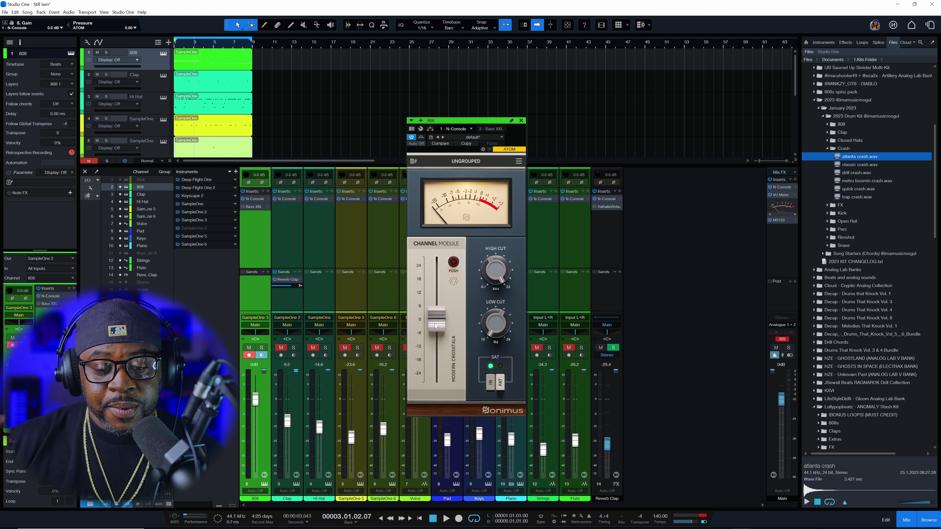
pyautogui.press('space')
pyautogui.moveTo(436, 325); pyautogui.dragTo(439, 364)
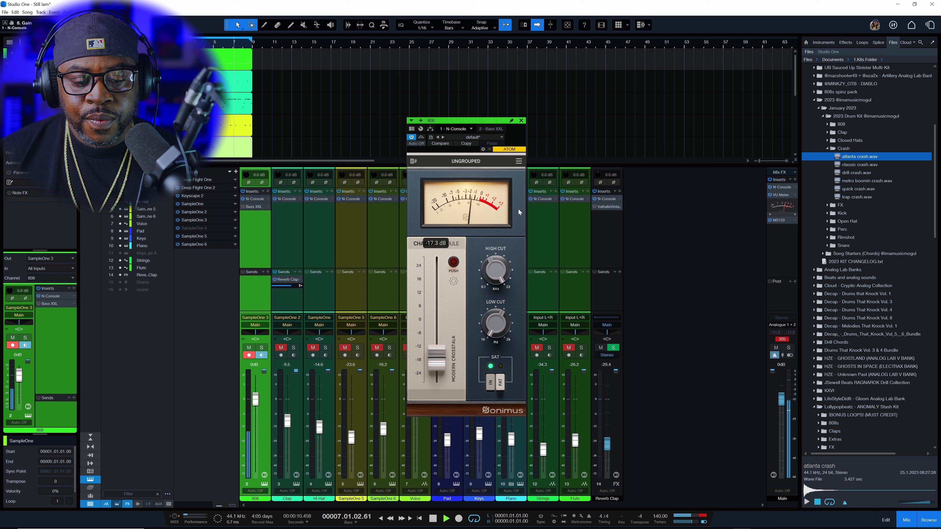
pyautogui.moveTo(441, 360); pyautogui.dragTo(441, 361)
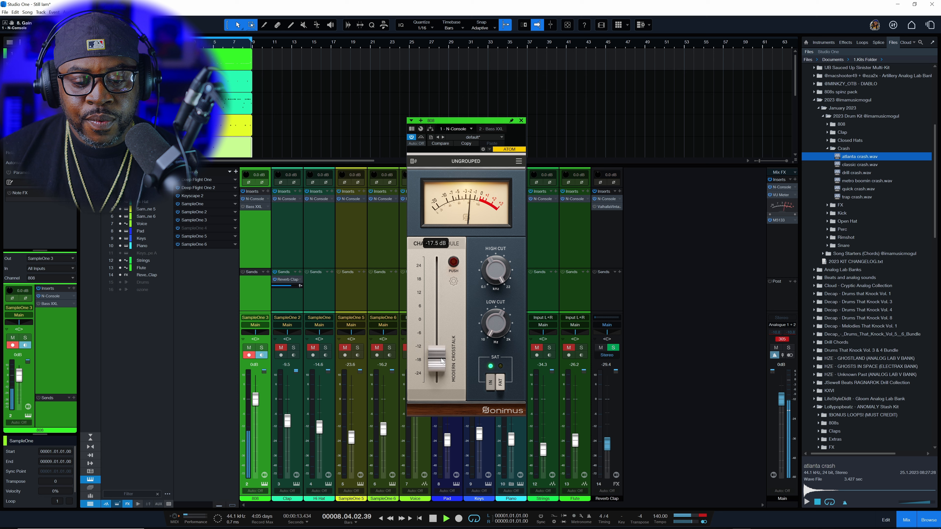
pyautogui.click(521, 121)
pyautogui.press('space')
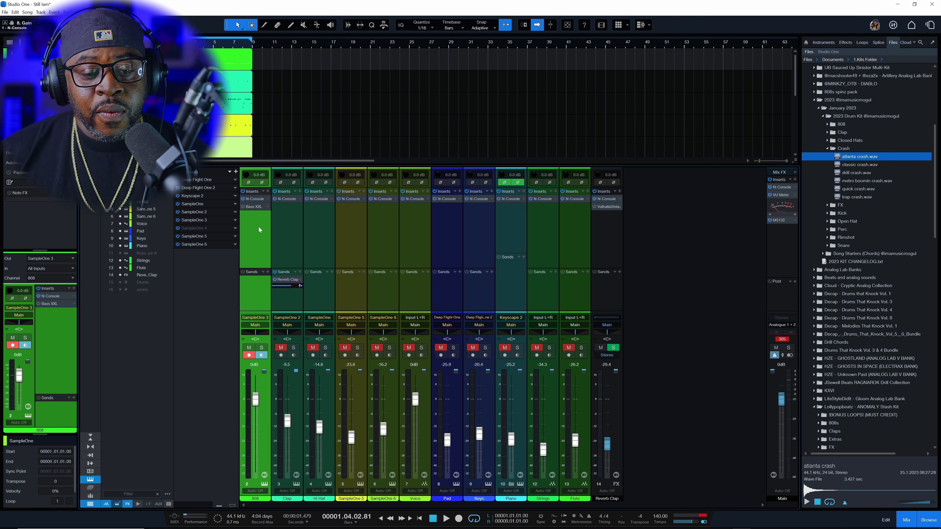
# - Add a new bus channel to the mixer and name it Drums
pyautogui.rightClick(262, 383)
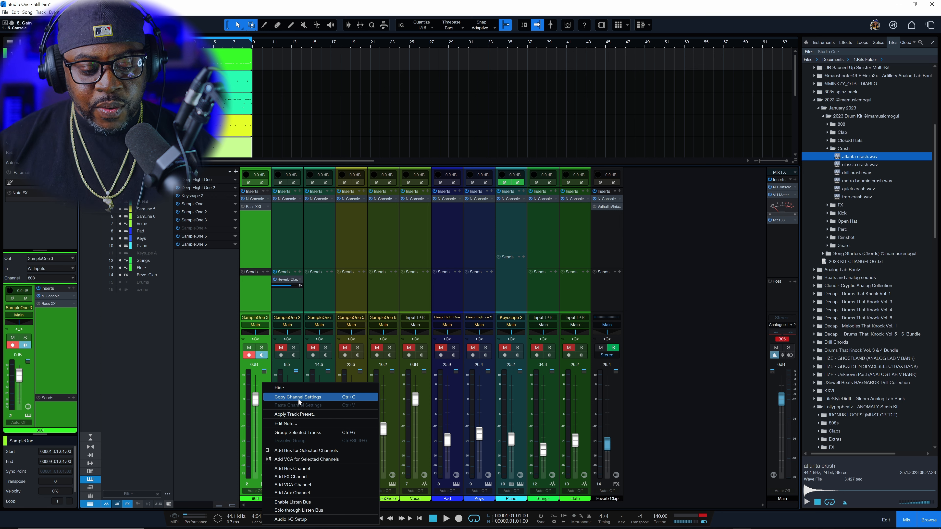
pyautogui.click(299, 469)
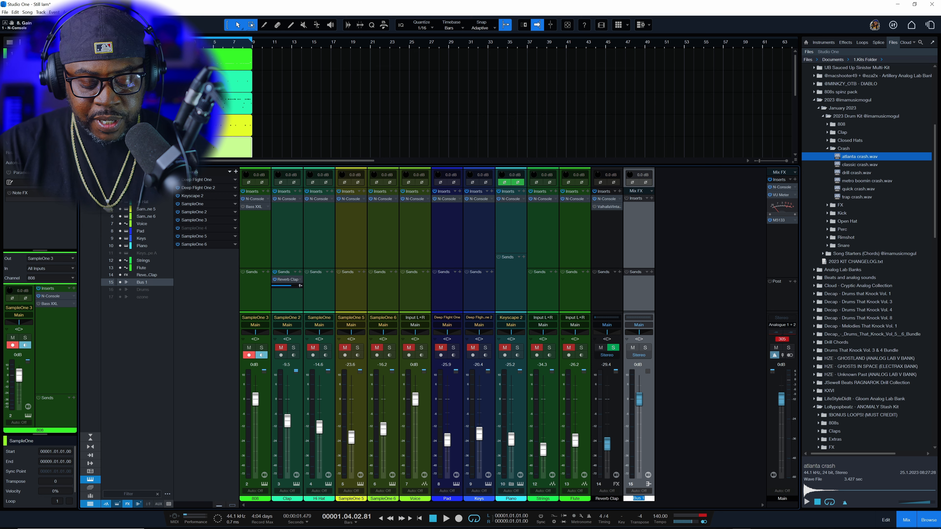
pyautogui.write('Drums')
pyautogui.press('Return')
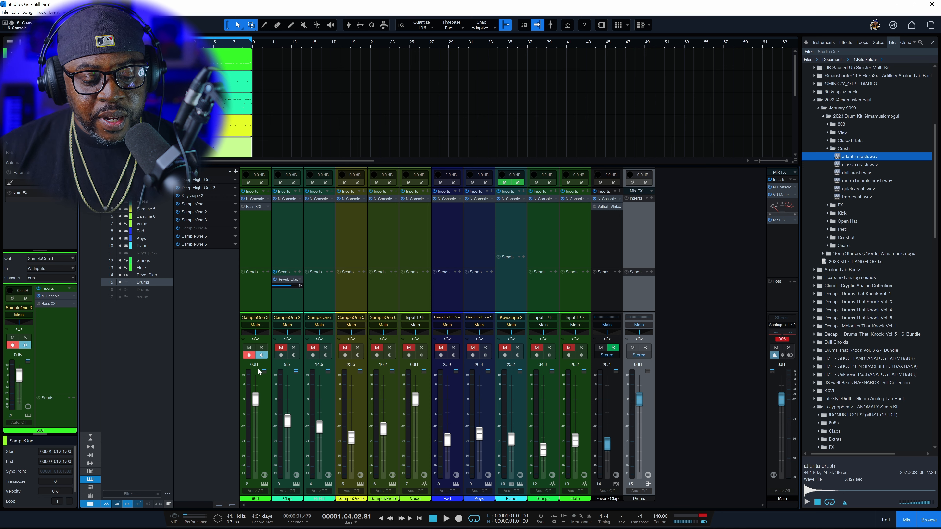
# - Check the 808 channel's output destinations and show the existing hidden Drums bus in the mixer
pyautogui.click(255, 325)
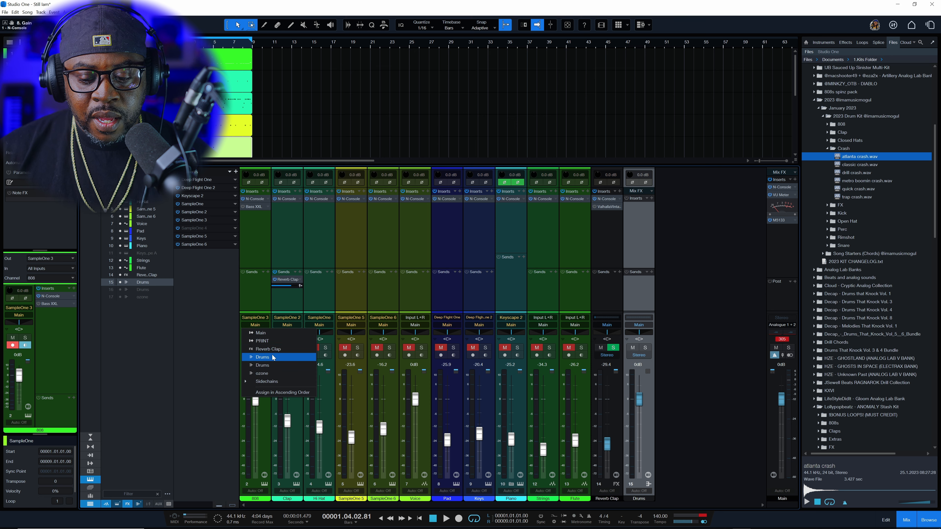
pyautogui.click(678, 351)
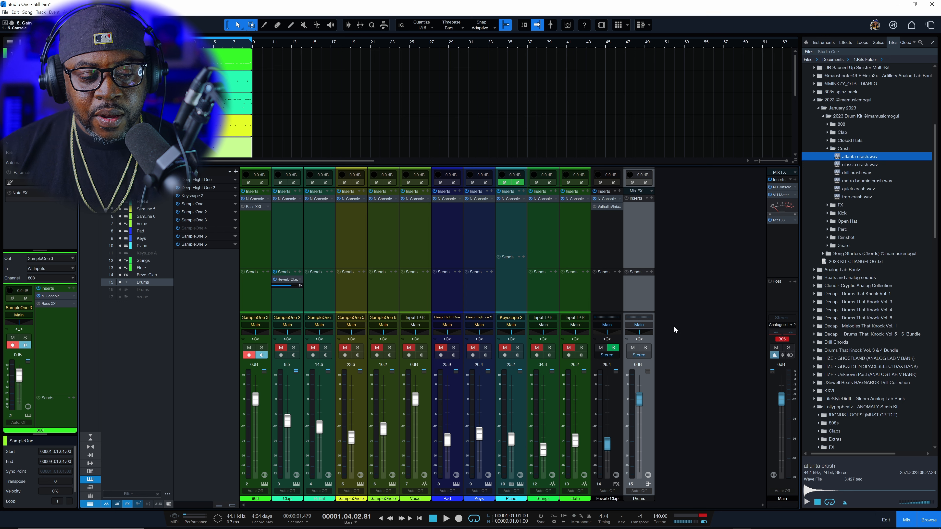
pyautogui.click(121, 289)
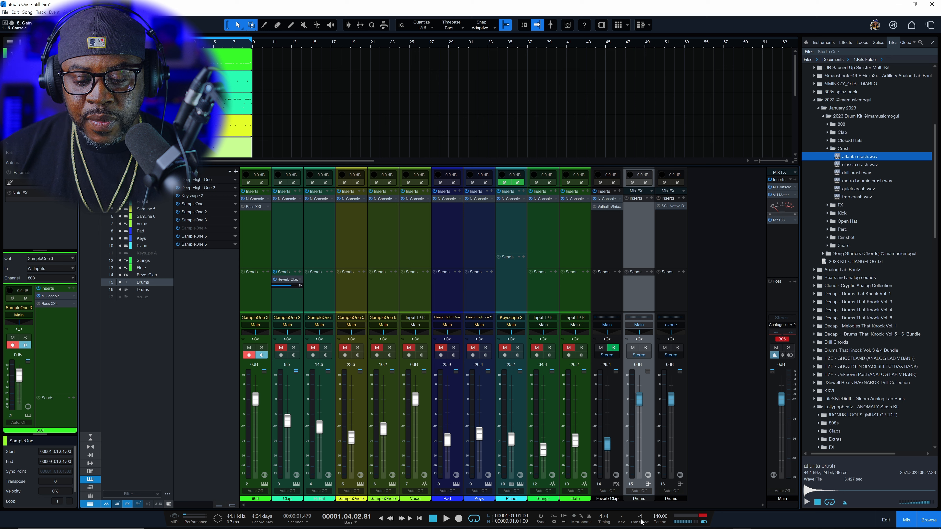
# - Rename the newly added duplicate bus to 1 and hide it from the mixer
pyautogui.doubleClick(641, 499)
pyautogui.write('1')
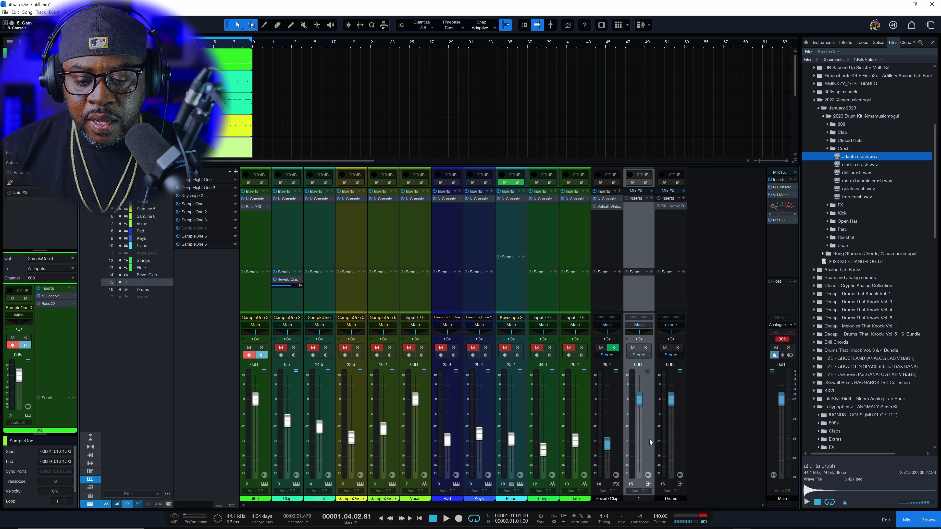
pyautogui.rightClick(649, 438)
pyautogui.click(679, 275)
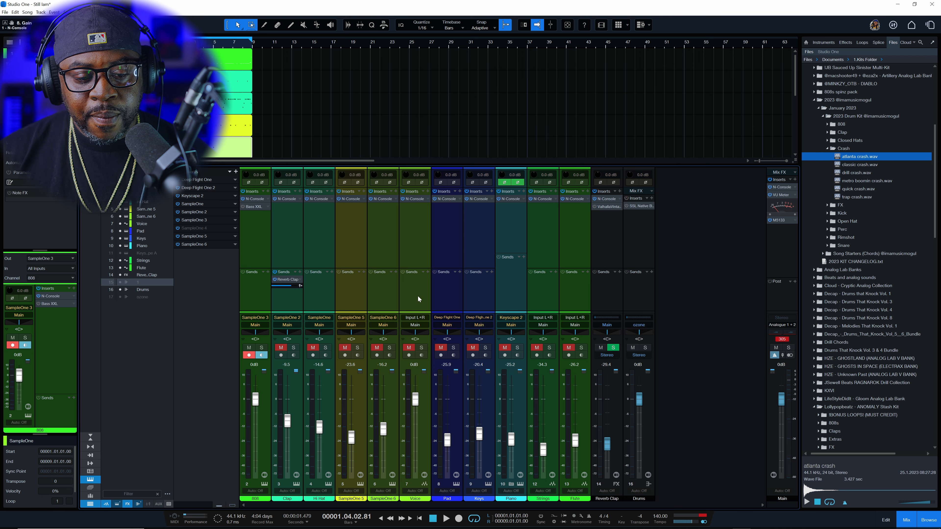
# - Route the 808 channel's output to the Drums bus and start playback
pyautogui.click(255, 325)
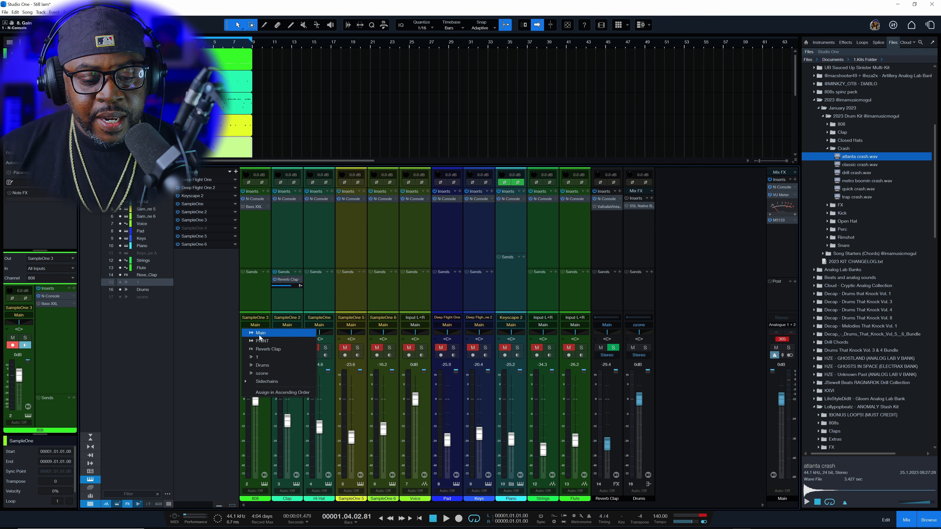
pyautogui.click(263, 365)
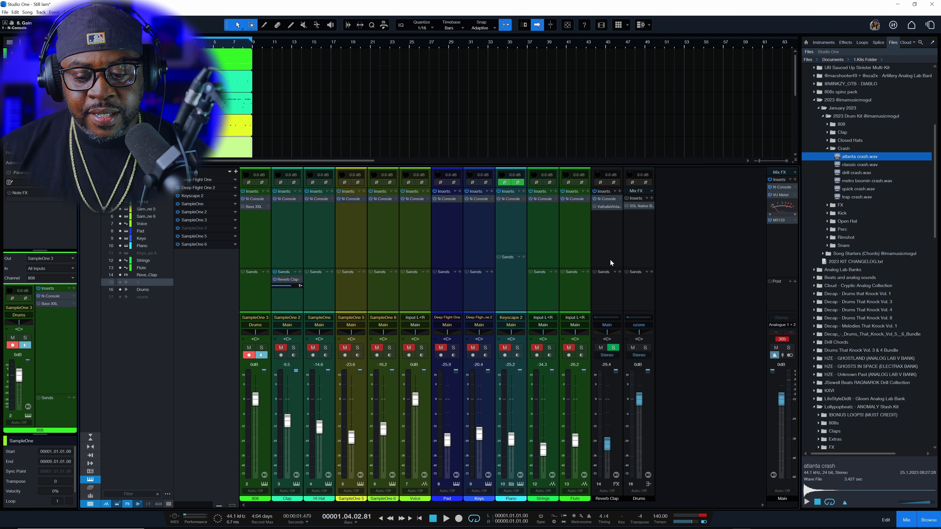
pyautogui.press('space')
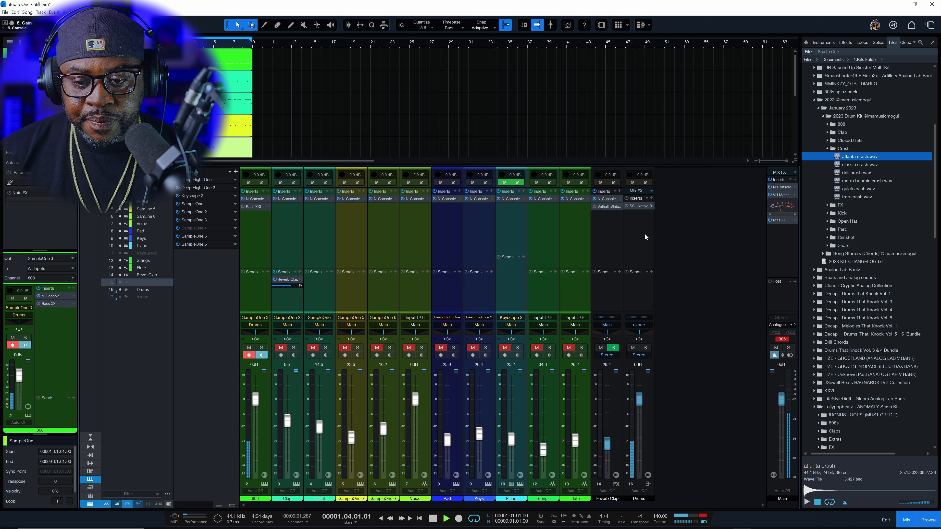
# - Remove the SSL Native insert from the Drums bus and stop playback
pyautogui.click(651, 206)
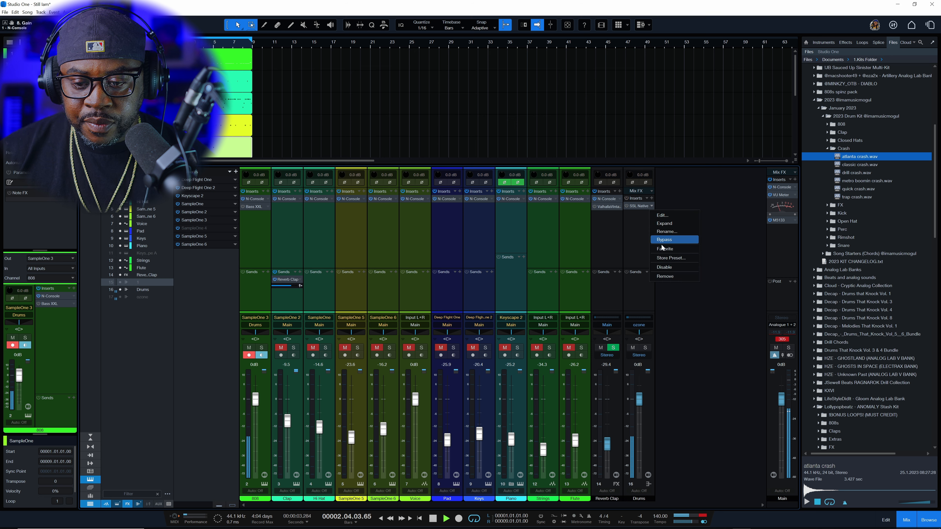
pyautogui.click(667, 277)
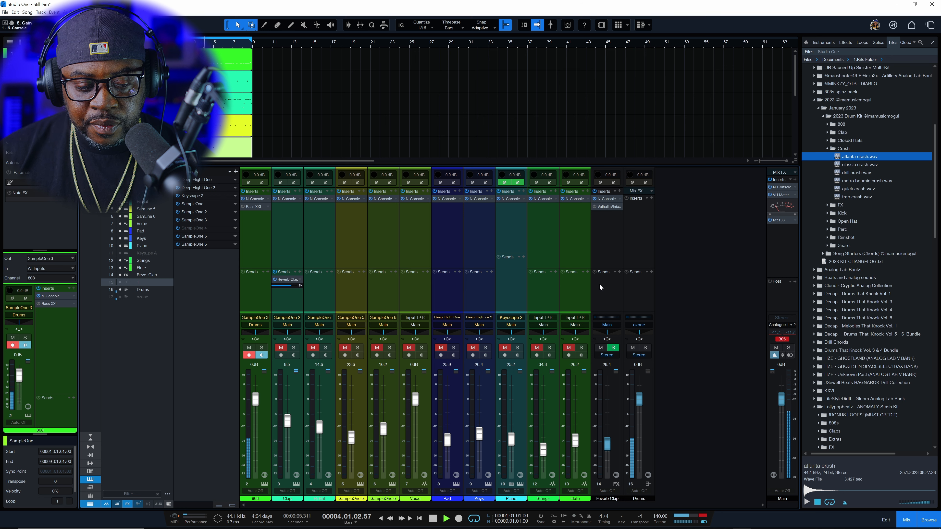
pyautogui.press('space')
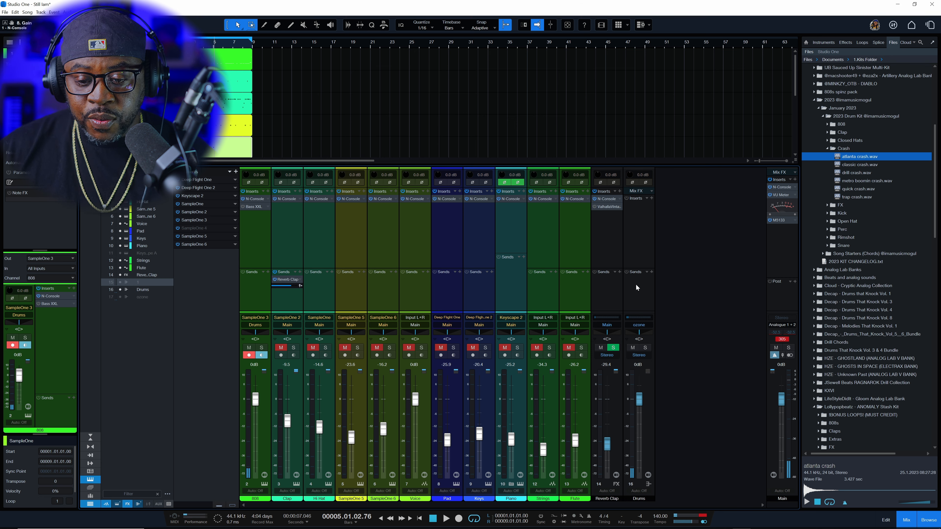
# - Add another bus channel to the mixer and name it Ozone 11 New
pyautogui.click(639, 325)
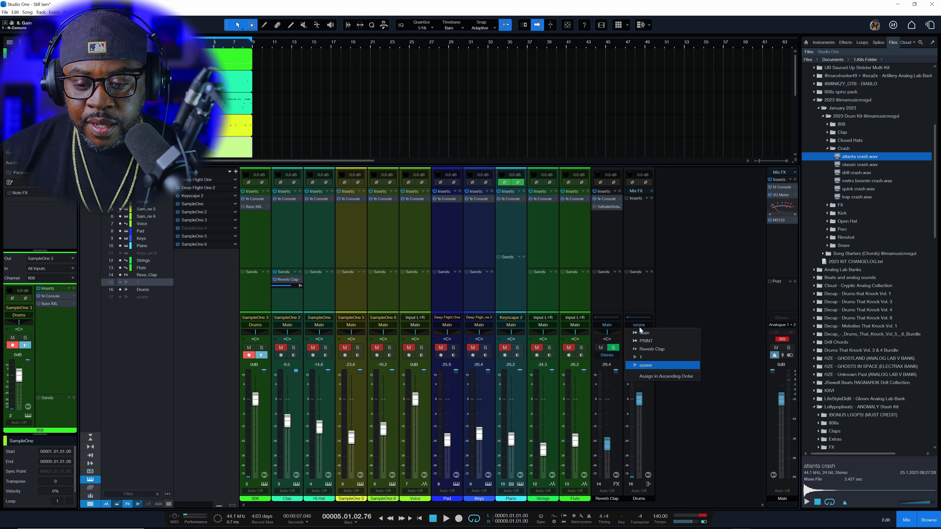
pyautogui.click(646, 365)
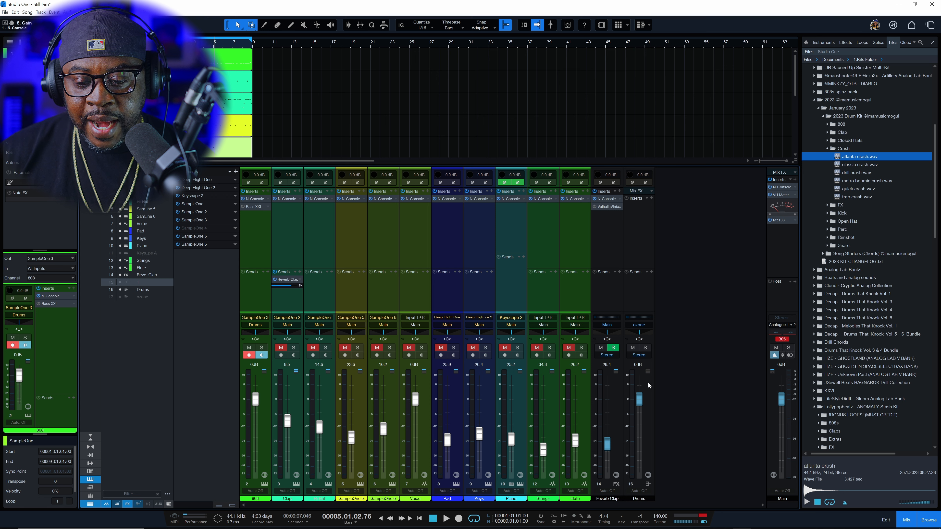
pyautogui.rightClick(647, 382)
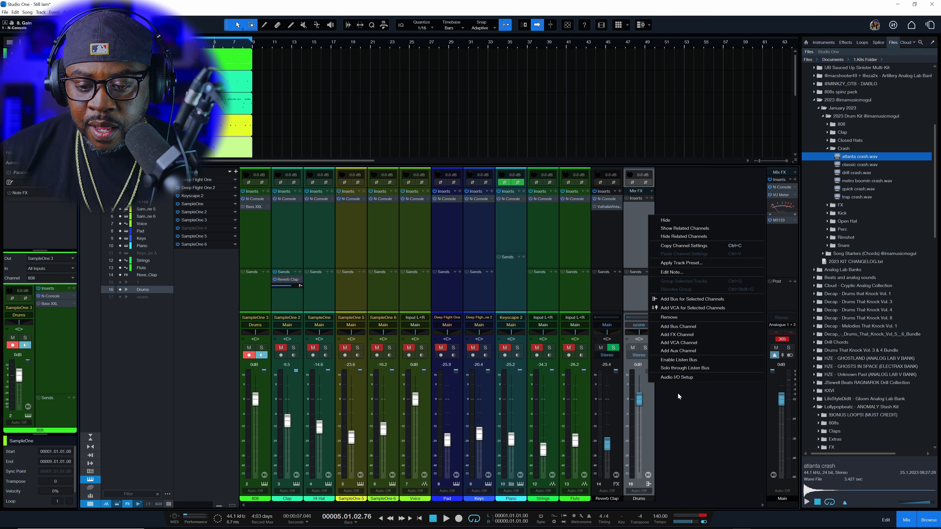
pyautogui.click(681, 327)
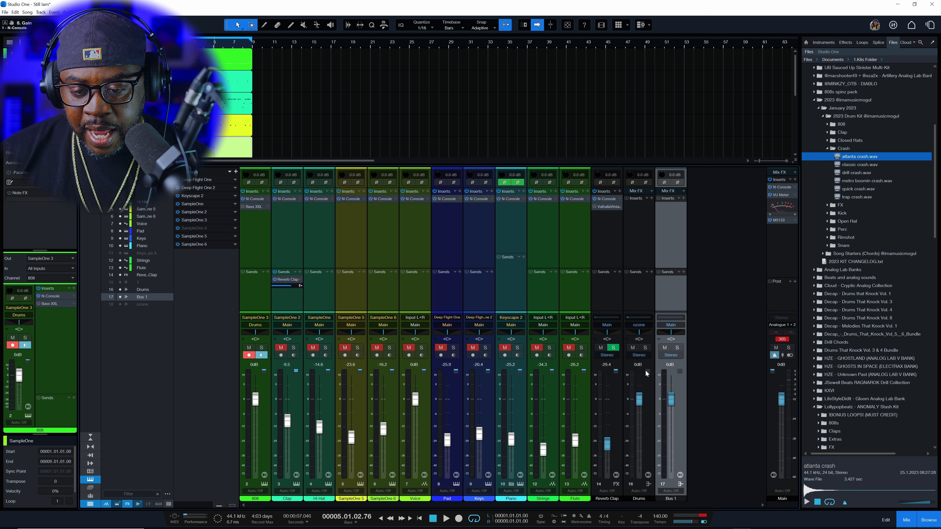
pyautogui.doubleClick(672, 498)
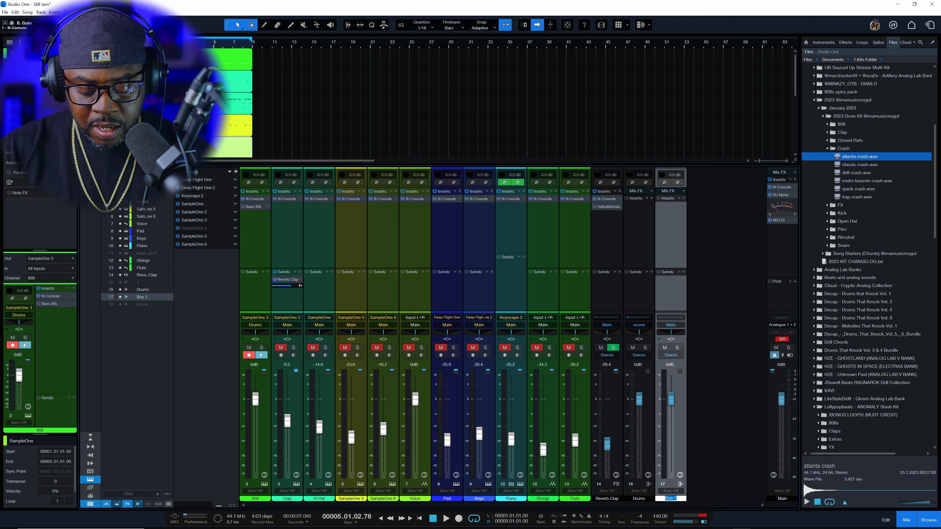
pyautogui.write('Ozone 11')
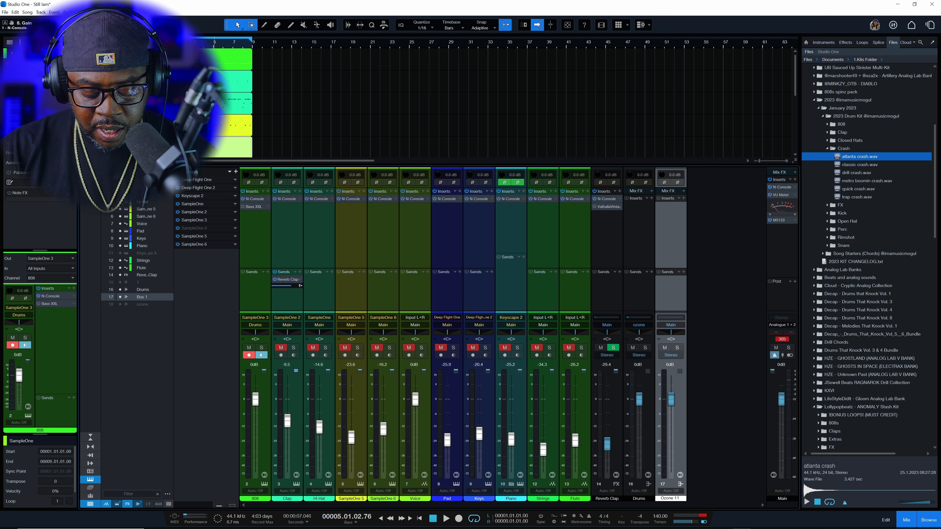
pyautogui.write(' New')
pyautogui.press('Return')
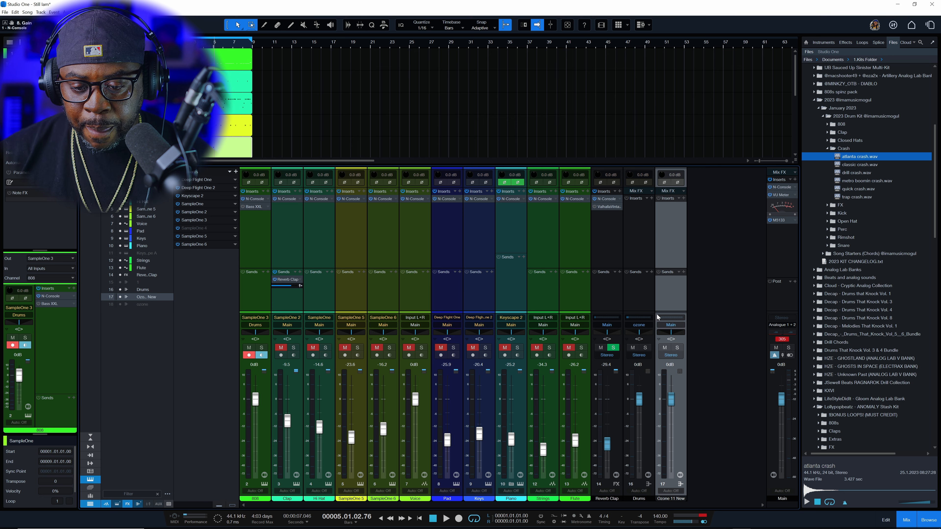
# - Route the Drums bus output to the Ozone 11 New bus and audition the routing
pyautogui.click(639, 325)
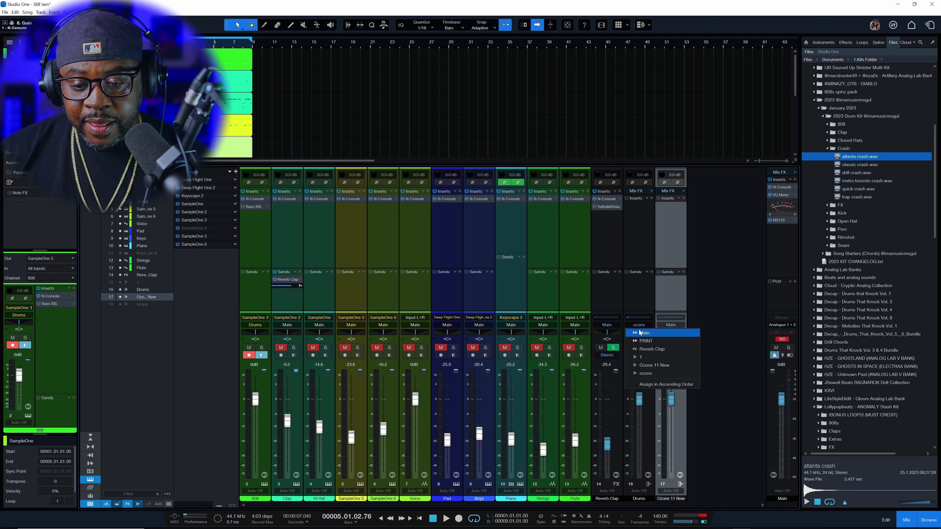
pyautogui.click(650, 367)
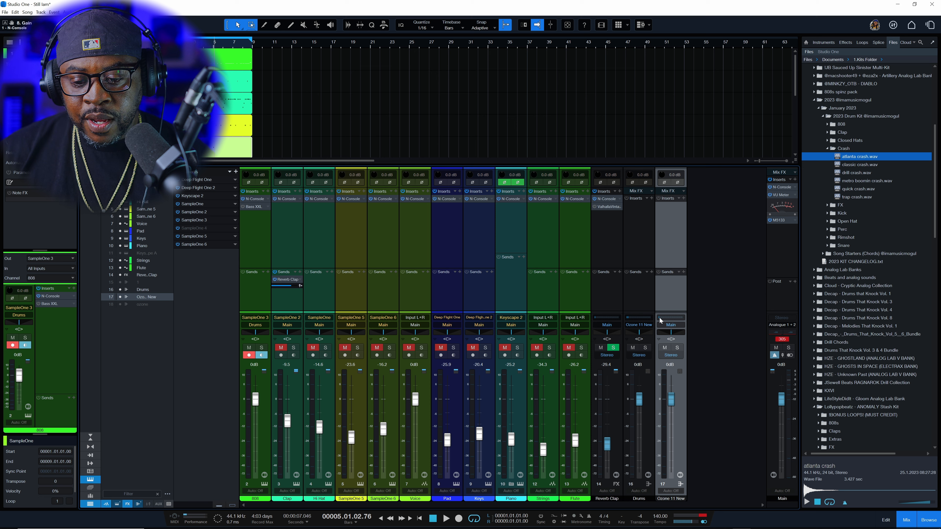
pyautogui.press('space')
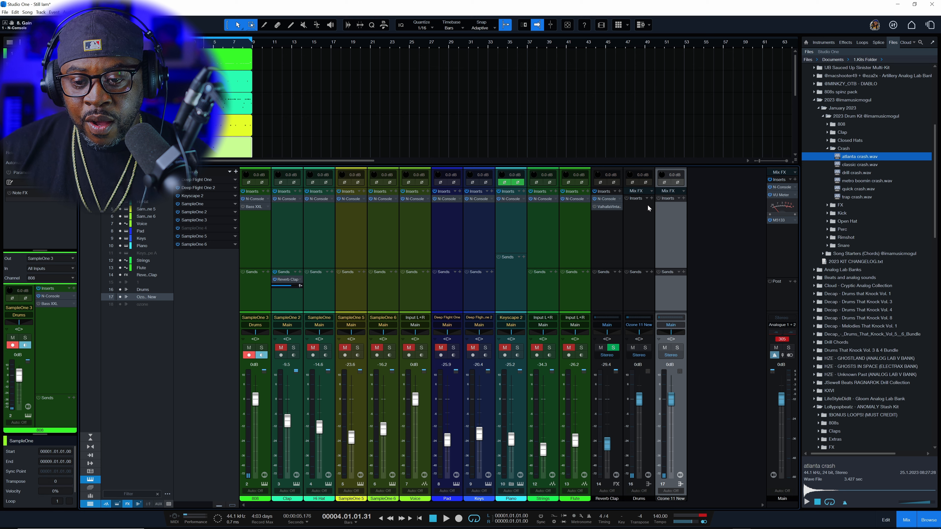
# - Search the plug-ins for ssl and insert SSL Native Bus Compressor 2 on the Drums bus
pyautogui.click(651, 199)
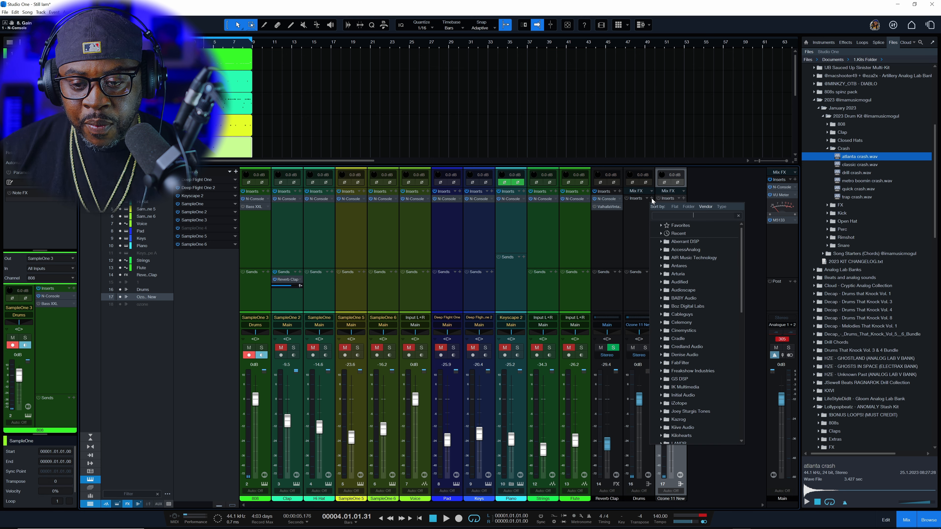
pyautogui.write('ssl')
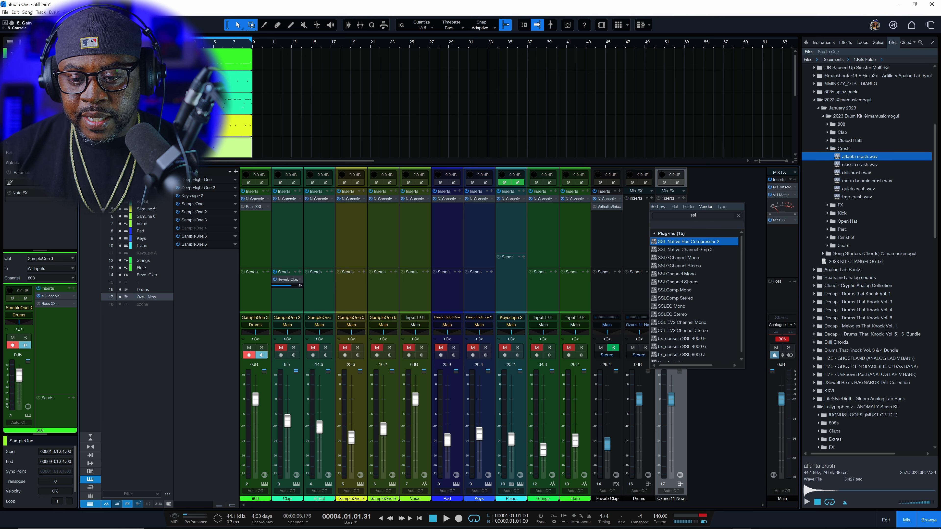
pyautogui.click(686, 243)
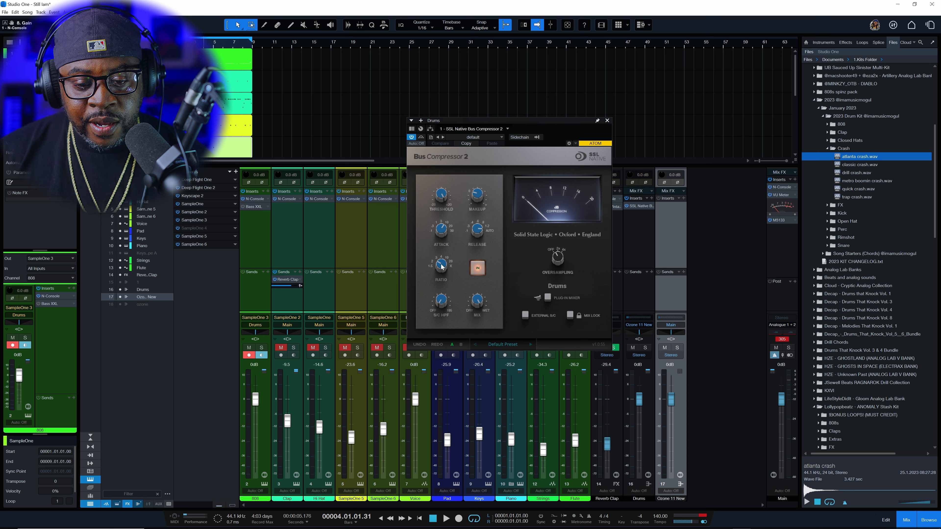
# - Set the bus compressor's sidechain high-pass filter to about 70 Hz, adjust the makeup gain and start playback
pyautogui.moveTo(448, 303); pyautogui.dragTo(445, 296)
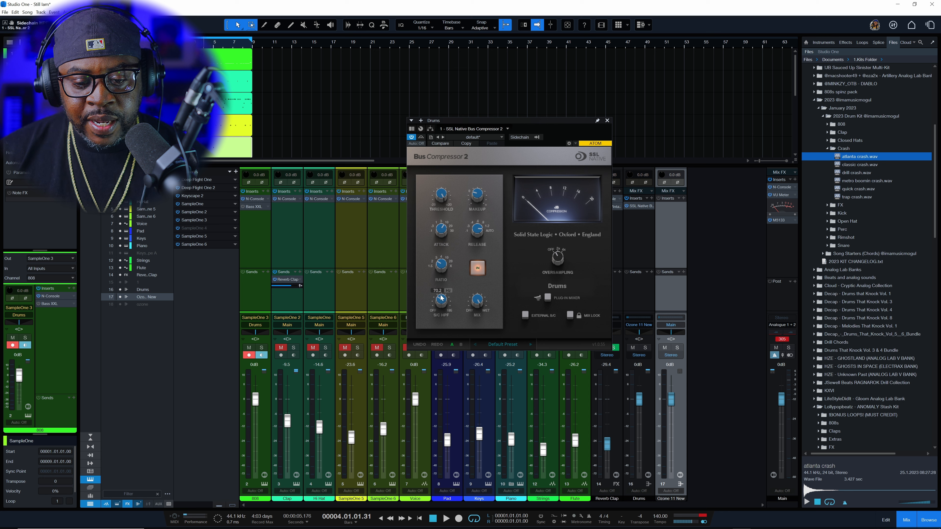
pyautogui.moveTo(440, 296); pyautogui.dragTo(441, 293)
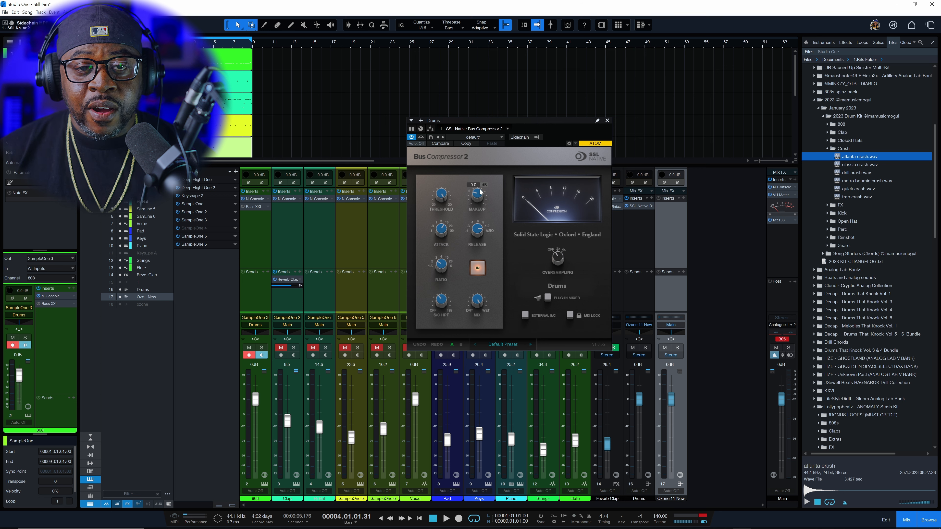
pyautogui.moveTo(486, 201); pyautogui.dragTo(484, 184)
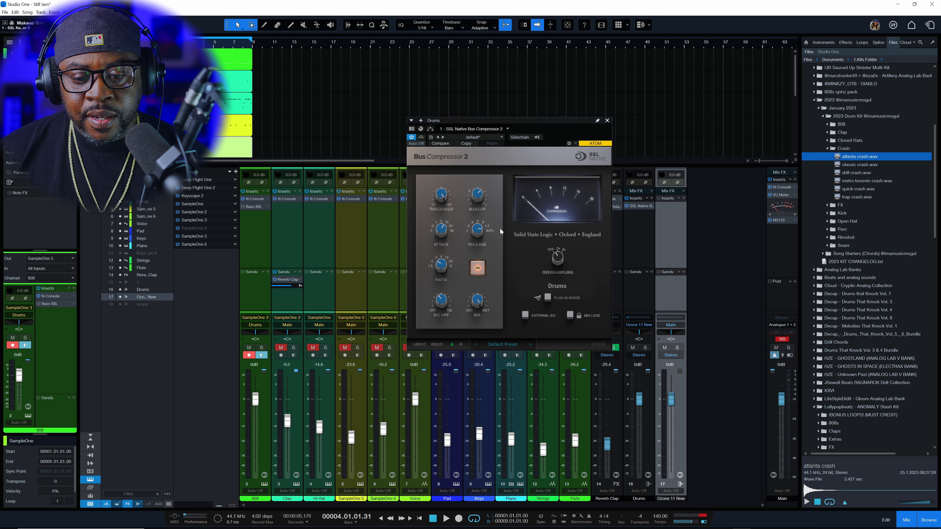
pyautogui.press('space')
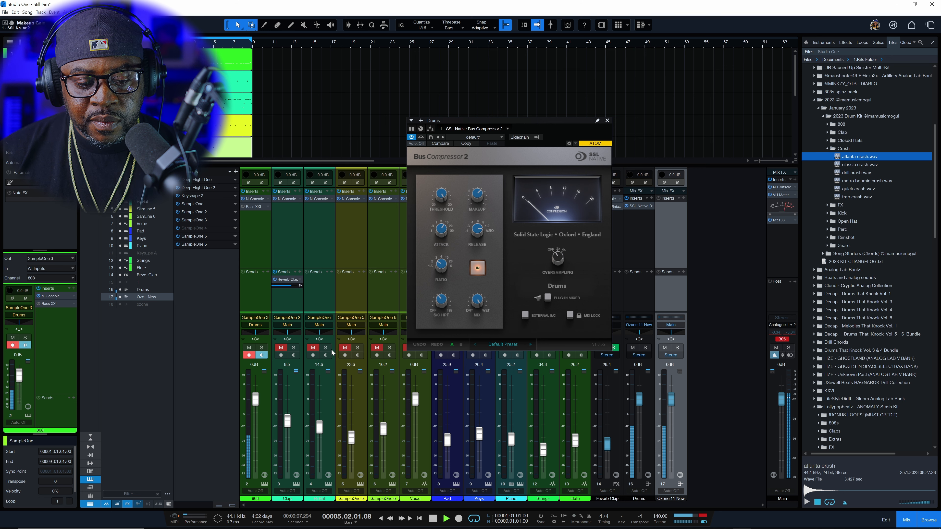
# - Lower the 808 channel fader to about -1.8 dB during playback, stop, and close the bus compressor window
pyautogui.moveTo(257, 409); pyautogui.dragTo(257, 411)
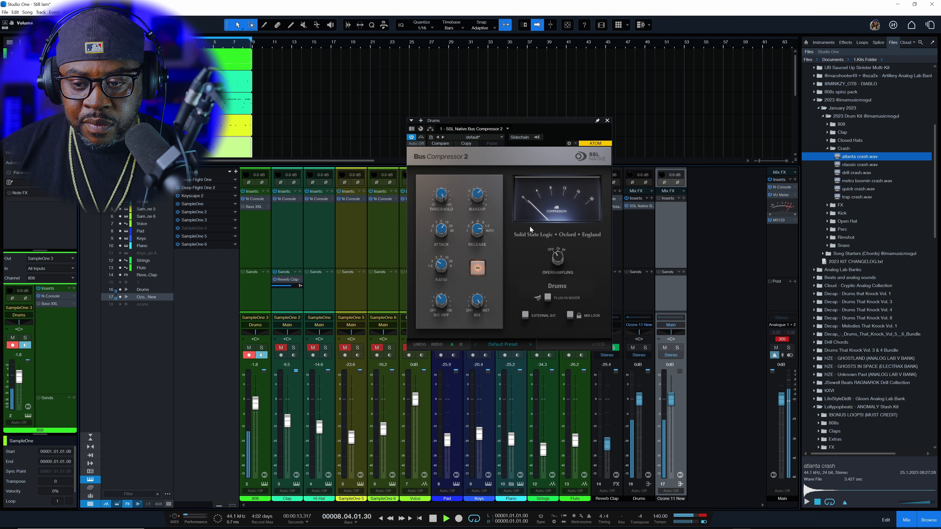
pyautogui.press('space')
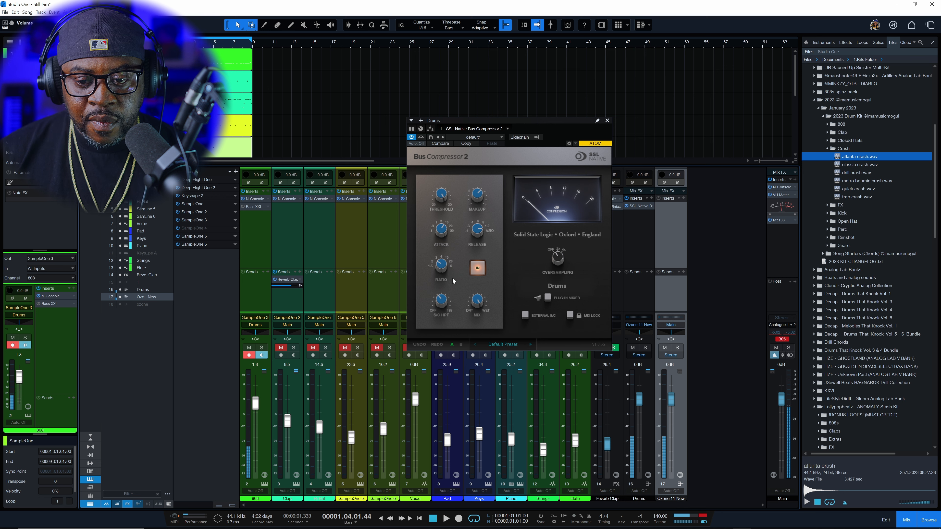
pyautogui.moveTo(558, 120); pyautogui.dragTo(441, 111)
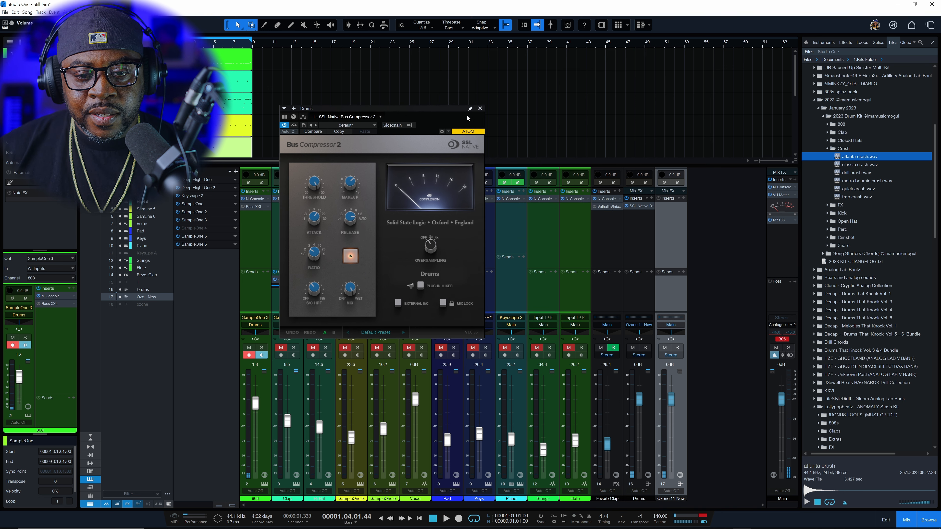
pyautogui.click(480, 109)
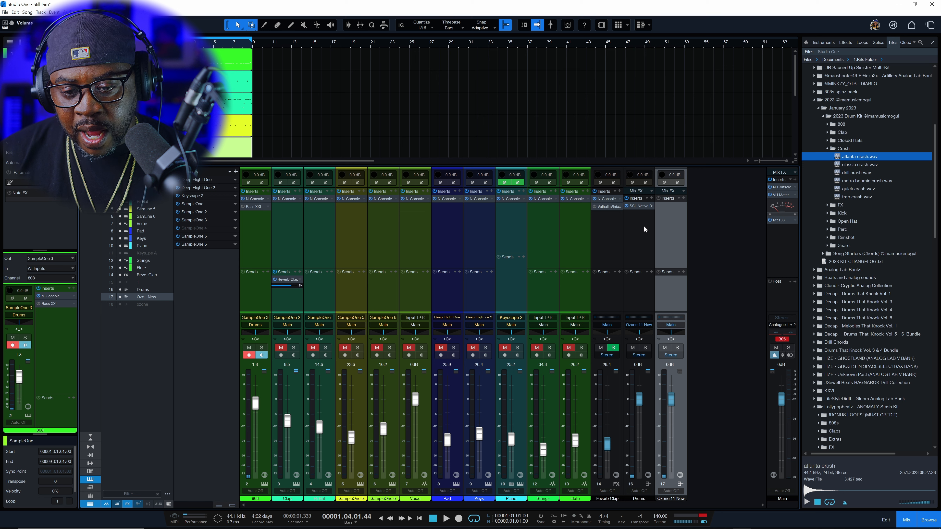
# - Search the plug-ins for oz and insert Ozone 11 on the Ozone 11 New bus
pyautogui.click(684, 198)
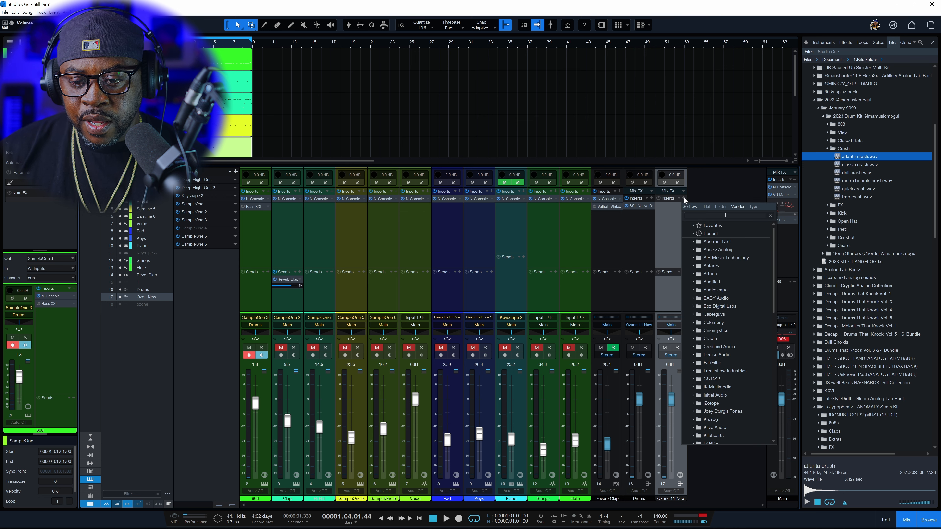
pyautogui.scroll(-2, 728, 321)
pyautogui.scroll(-2, 728, 321)
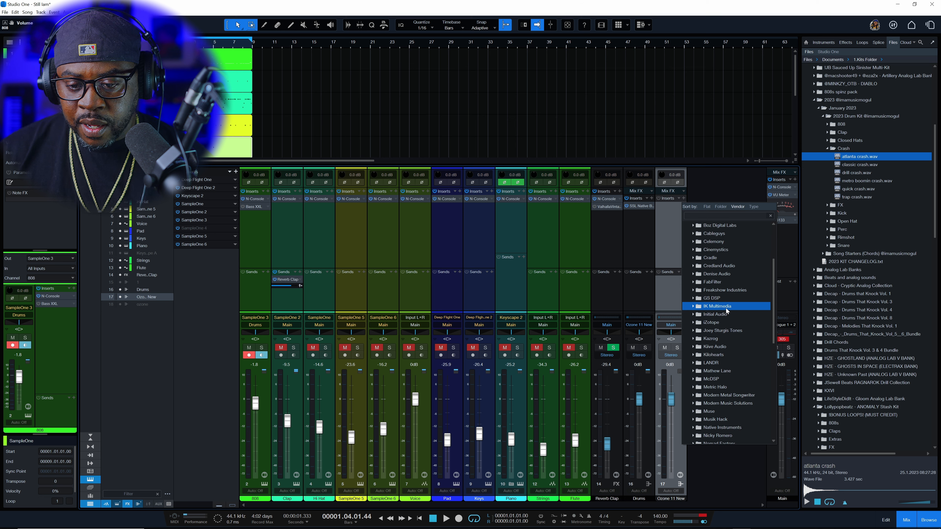
pyautogui.write('o')
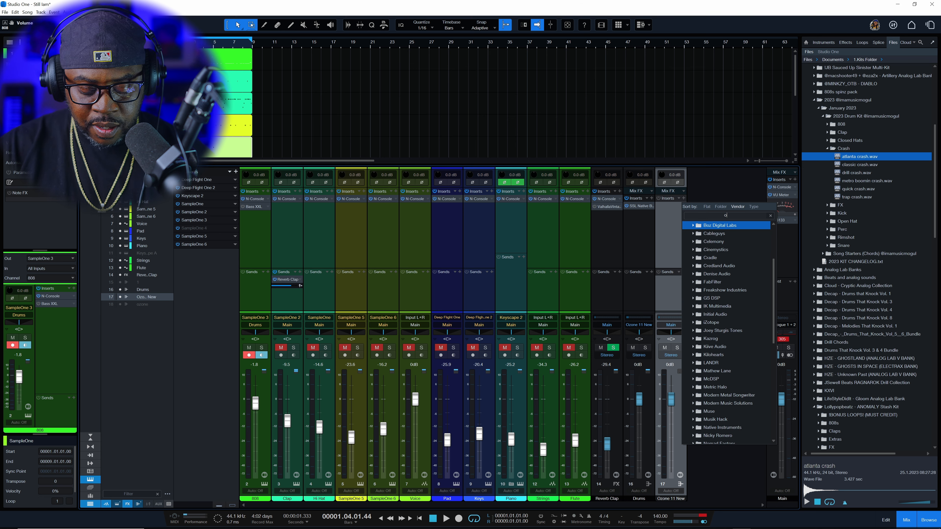
pyautogui.write('z')
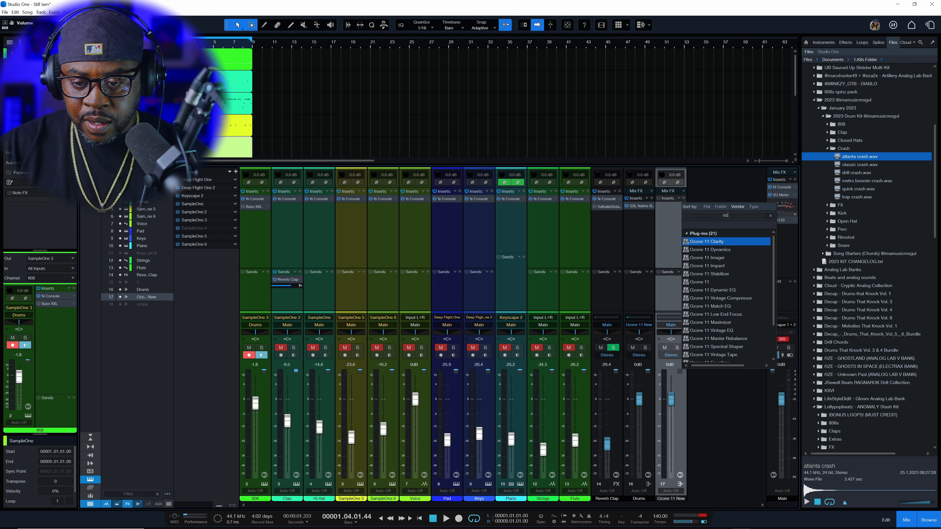
pyautogui.click(723, 283)
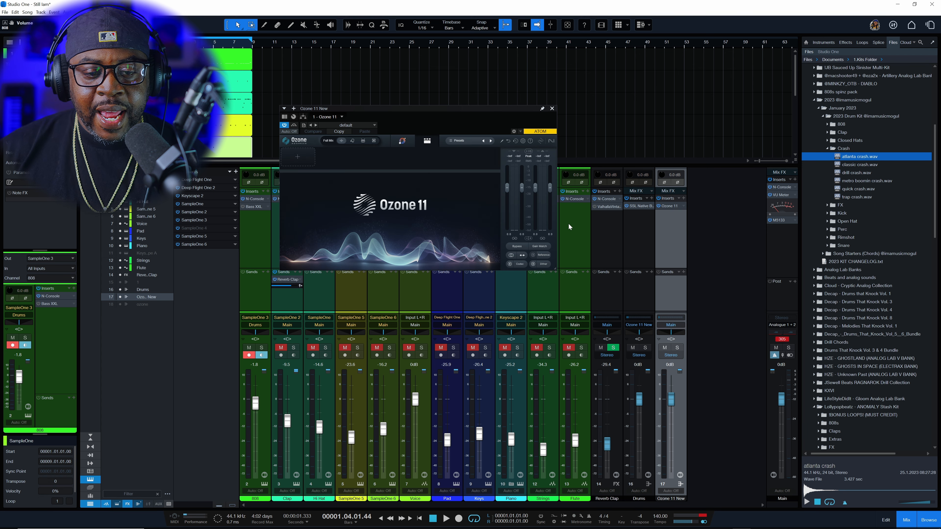
# - Add a Dynamics module in Ozone 11 and load the 808 Comp preset
pyautogui.click(298, 157)
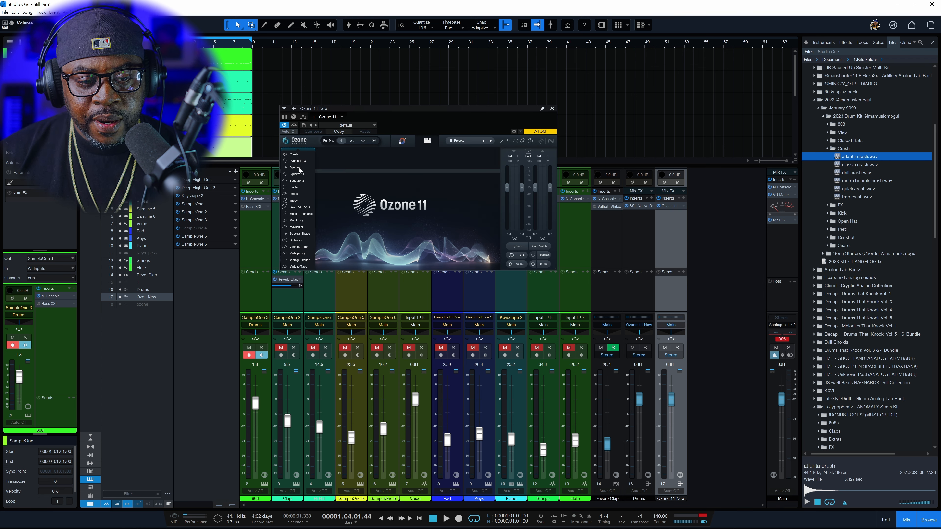
pyautogui.click(298, 168)
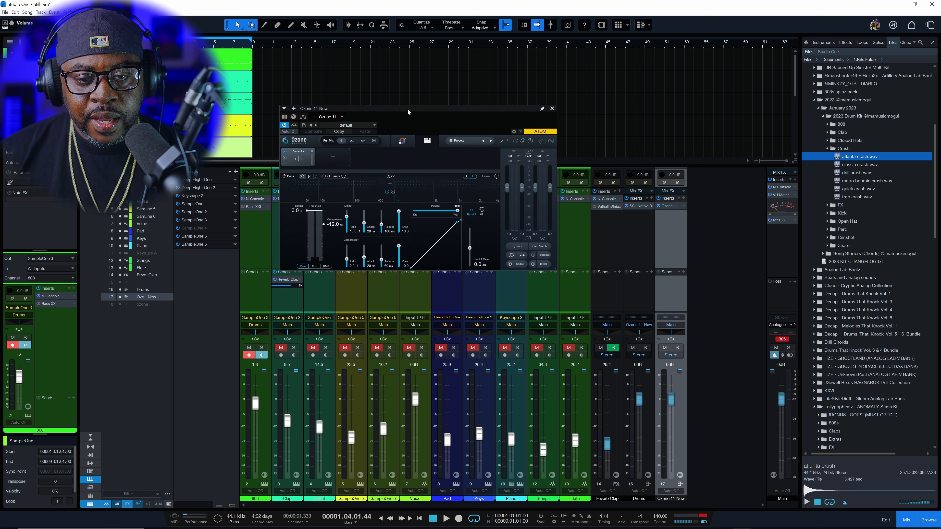
pyautogui.moveTo(407, 108); pyautogui.dragTo(496, 113)
pyautogui.click(462, 129)
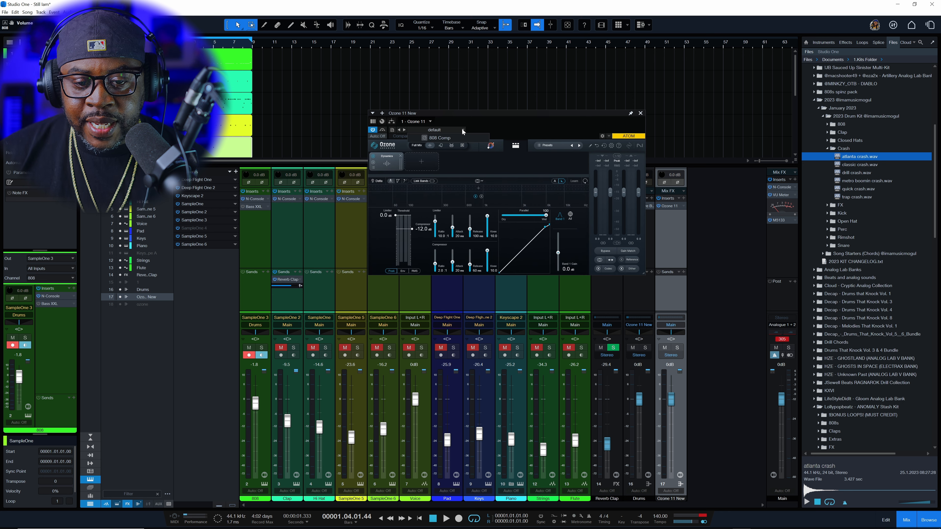
pyautogui.click(446, 138)
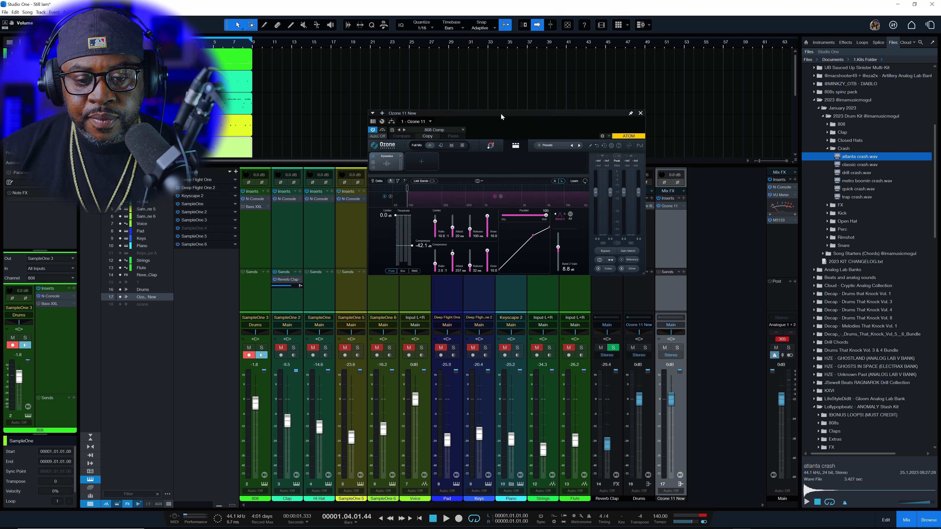
pyautogui.moveTo(501, 114); pyautogui.dragTo(514, 89)
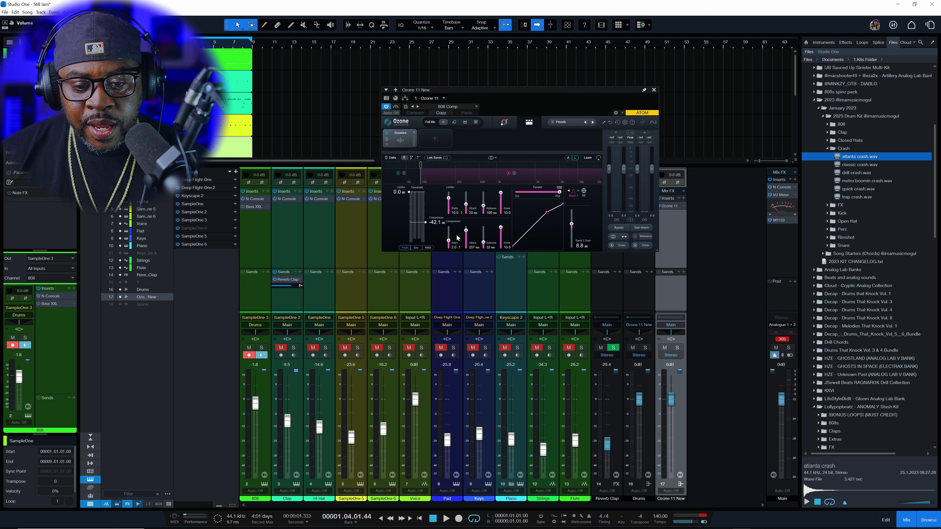
# - Raise the Dynamics compressor threshold to 0.0 dB, lower the 808 fader to -7.6 dB while auditioning, and close Ozone
pyautogui.moveTo(425, 222); pyautogui.dragTo(430, 192)
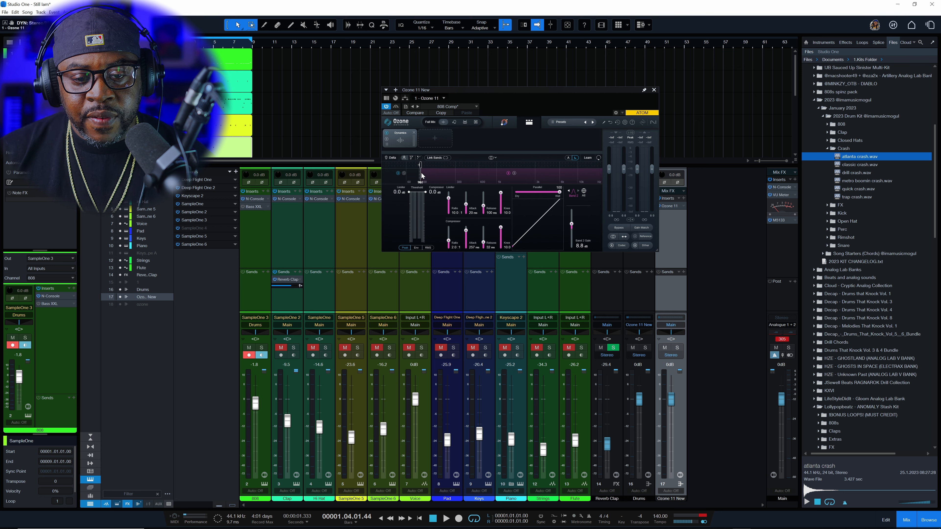
pyautogui.press('space')
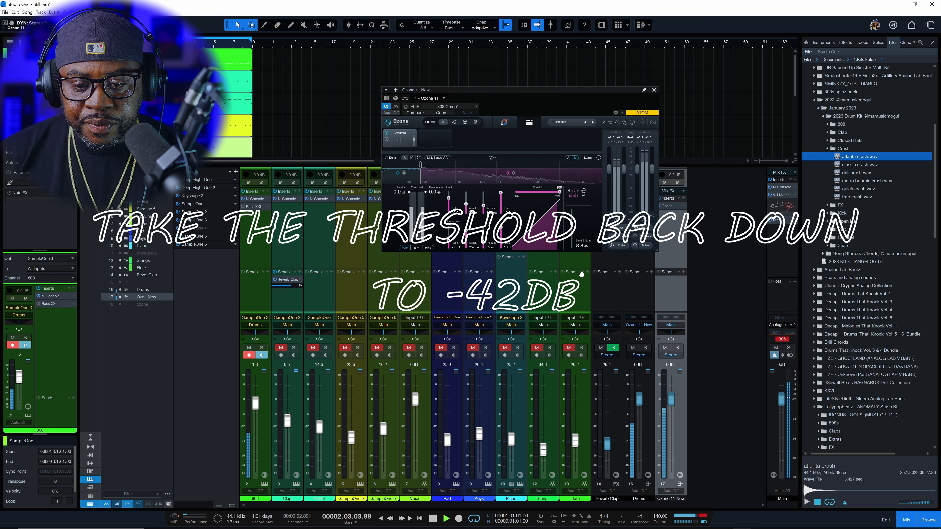
pyautogui.moveTo(255, 404); pyautogui.dragTo(255, 419)
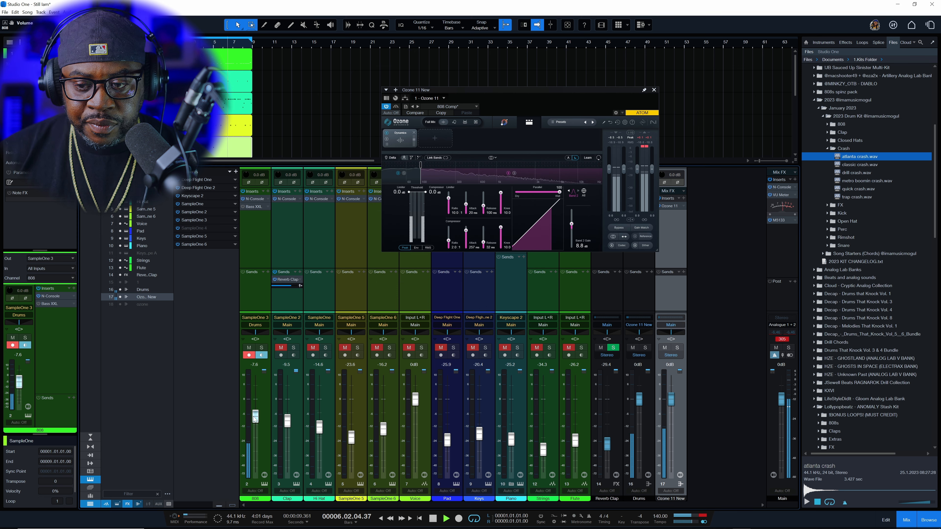
pyautogui.click(655, 90)
pyautogui.press('space')
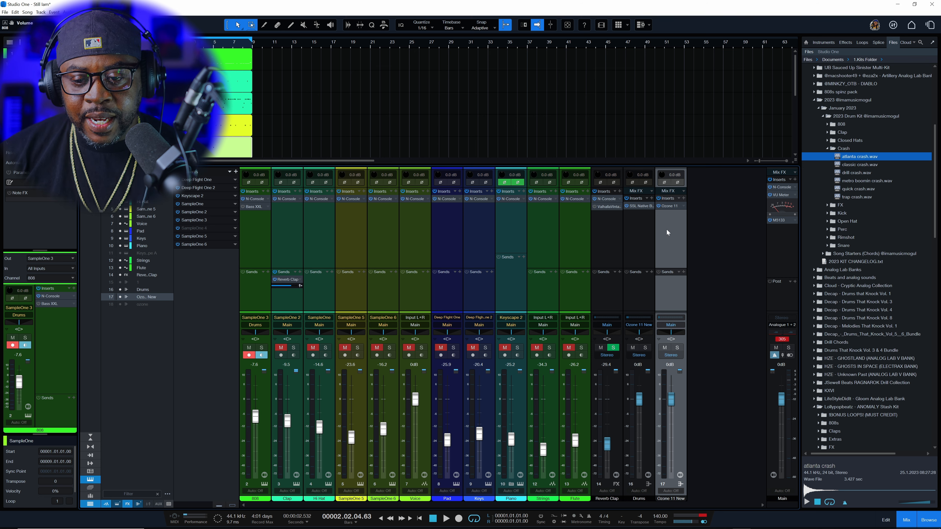
pyautogui.press('space')
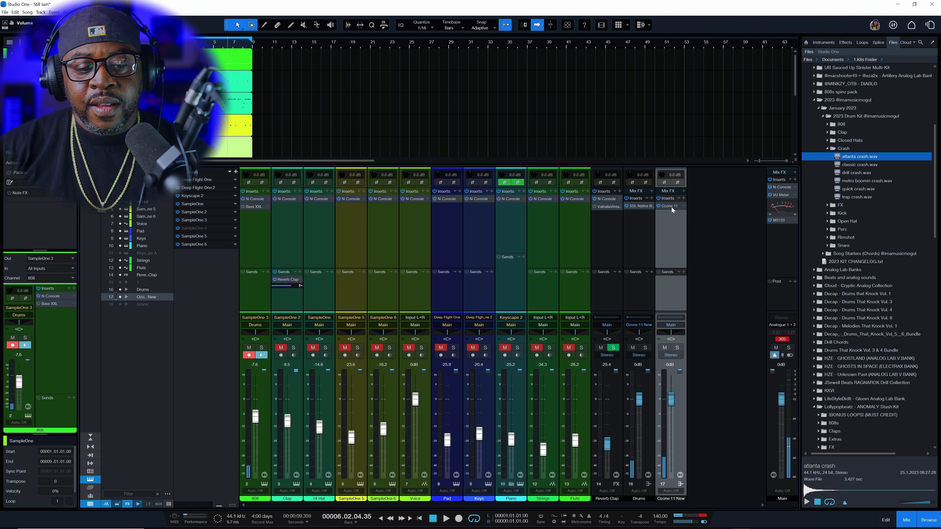
# - Open Bass XXL on the 808 channel, lower Harmonics to 0%, switch off oversampling and start playback
pyautogui.click(254, 207)
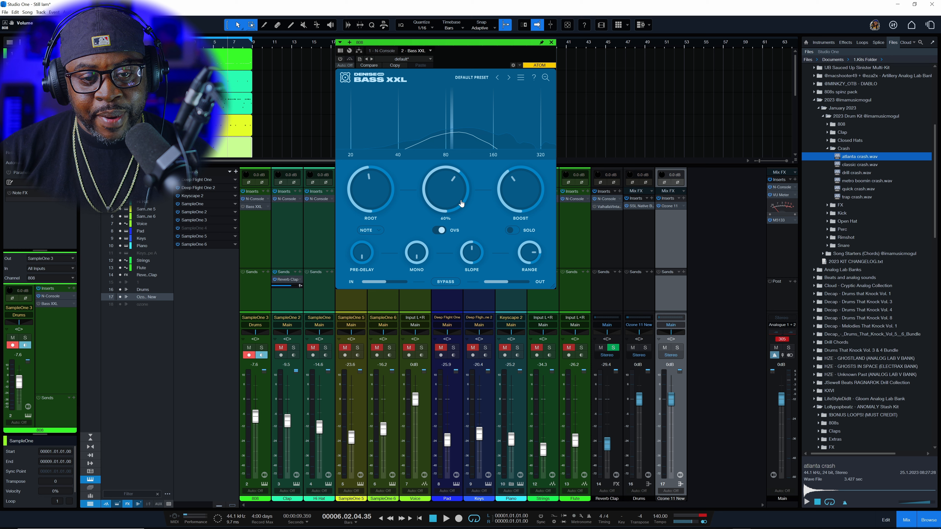
pyautogui.moveTo(461, 203); pyautogui.dragTo(449, 196)
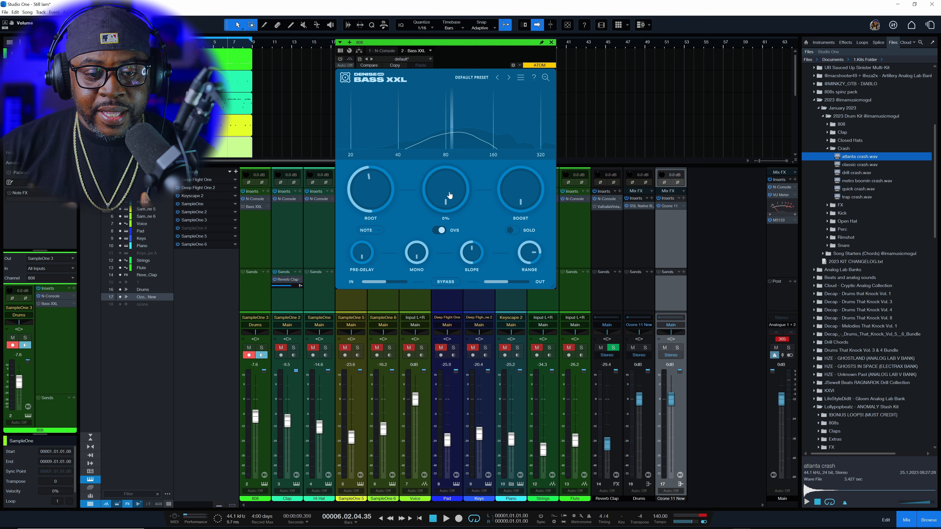
pyautogui.click(440, 230)
pyautogui.press('space')
# - Raise the Bass XXL Harmonics to 62% and activate the plug-in during playback
pyautogui.moveTo(448, 209); pyautogui.dragTo(453, 143)
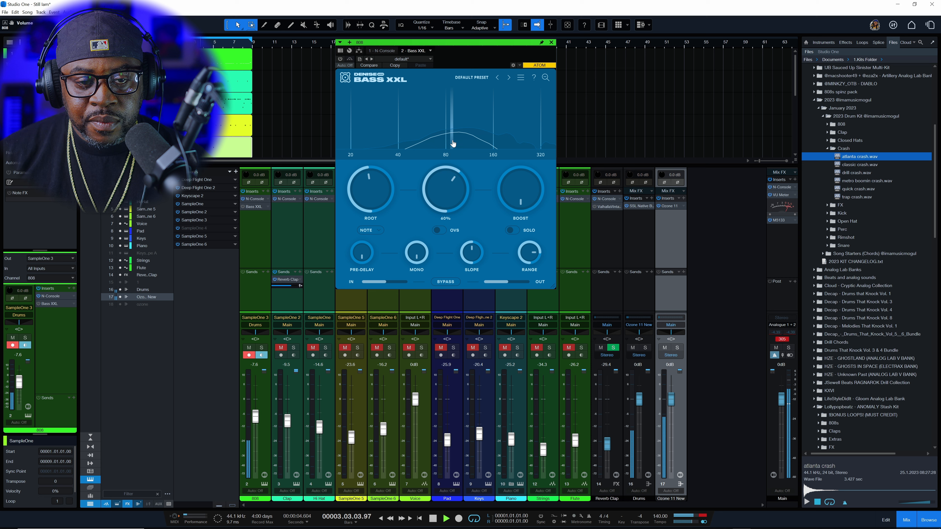
pyautogui.click(340, 59)
pyautogui.moveTo(448, 182); pyautogui.dragTo(449, 184)
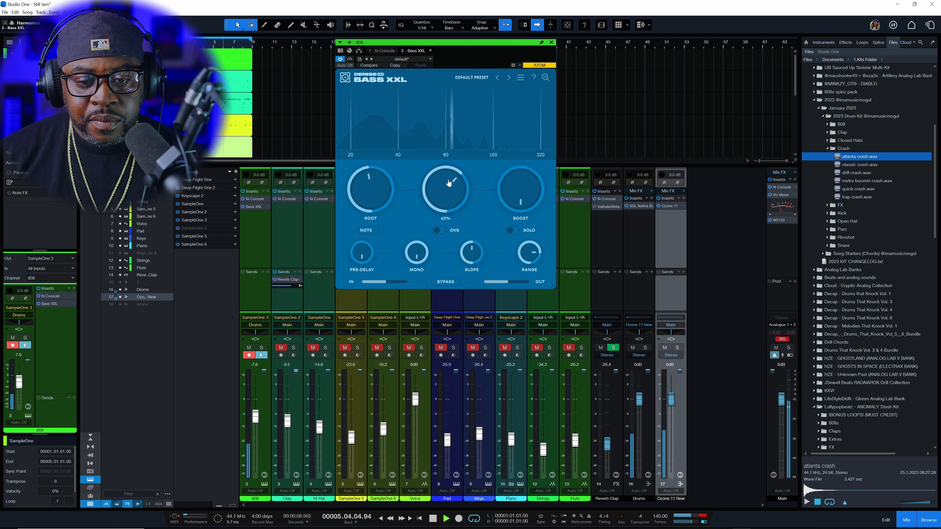
# - Raise the Bass XXL Boost to about 62%, fine-tune Harmonics and lower the 808 fader to -14.3 dB
pyautogui.moveTo(522, 202); pyautogui.dragTo(532, 151)
pyautogui.moveTo(456, 183); pyautogui.dragTo(456, 185)
pyautogui.moveTo(255, 416); pyautogui.dragTo(257, 428)
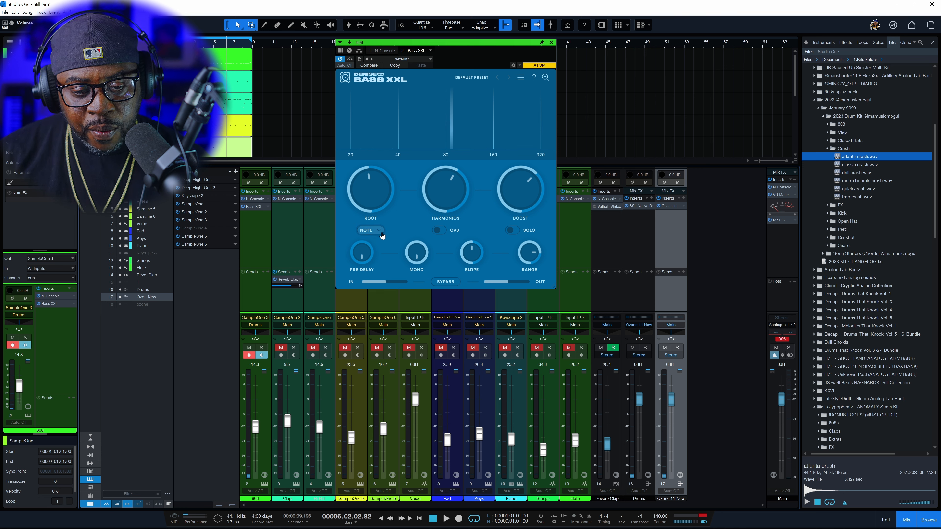
# - Switch the Bass XXL root mode to frequency and back to note, checking the Root setting in each mode
pyautogui.click(369, 231)
pyautogui.click(374, 240)
pyautogui.moveTo(372, 179)
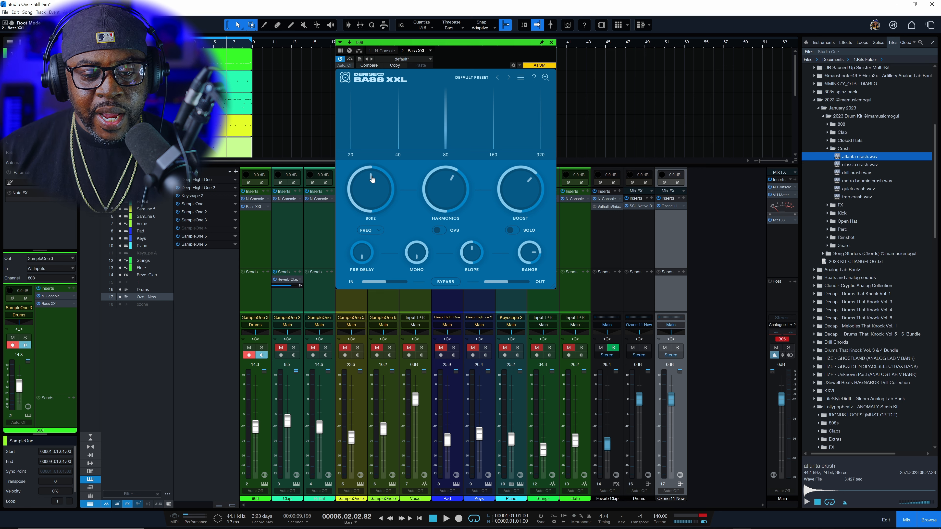
pyautogui.click(369, 230)
pyautogui.click(374, 244)
pyautogui.moveTo(372, 191)
pyautogui.moveTo(371, 177)
pyautogui.mouseDown()
pyautogui.moveTo(365, 192)
pyautogui.moveTo(371, 178)
pyautogui.mouseUp()
# - Audition the 808 and set the Bass XXL Harmonics to 60% during playback
pyautogui.press('space')
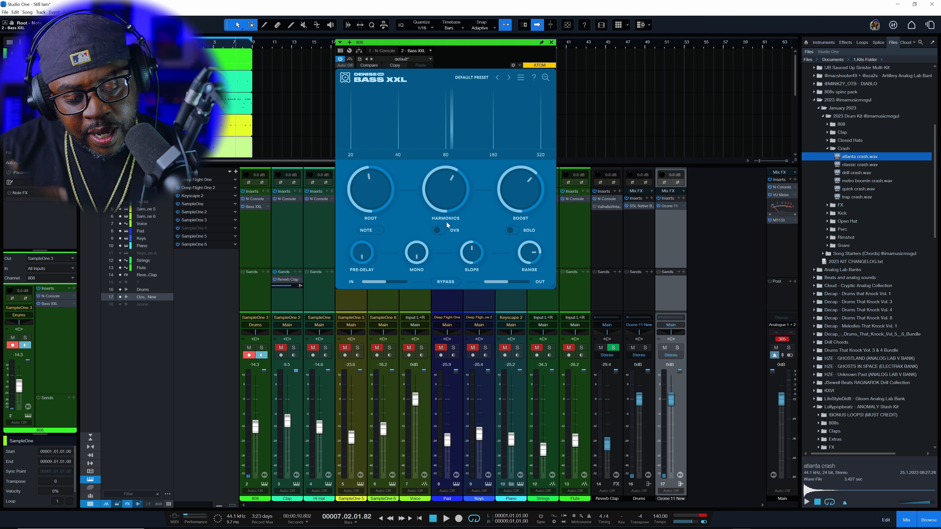
pyautogui.press('space')
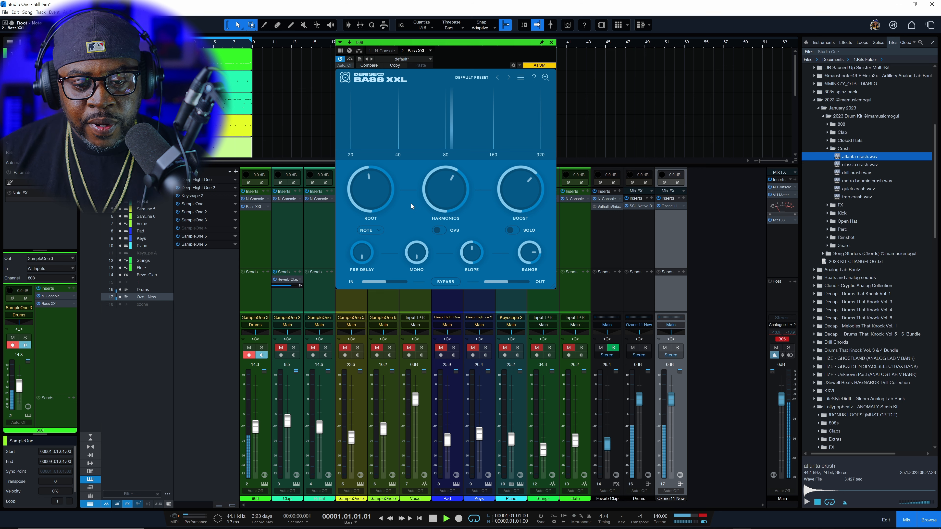
pyautogui.moveTo(452, 191); pyautogui.dragTo(452, 188)
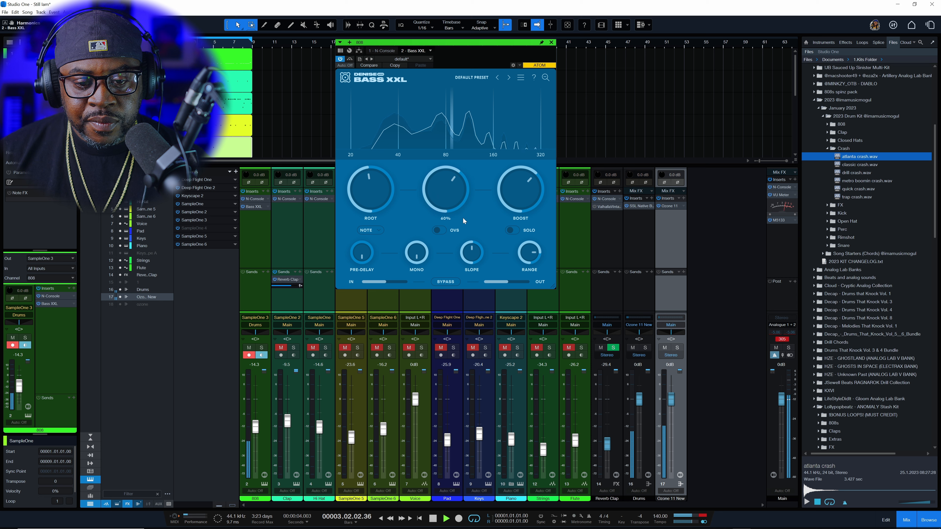
pyautogui.press('space')
# - Turn on oversampling in Bass XXL and audition the result
pyautogui.click(439, 230)
pyautogui.press('space')
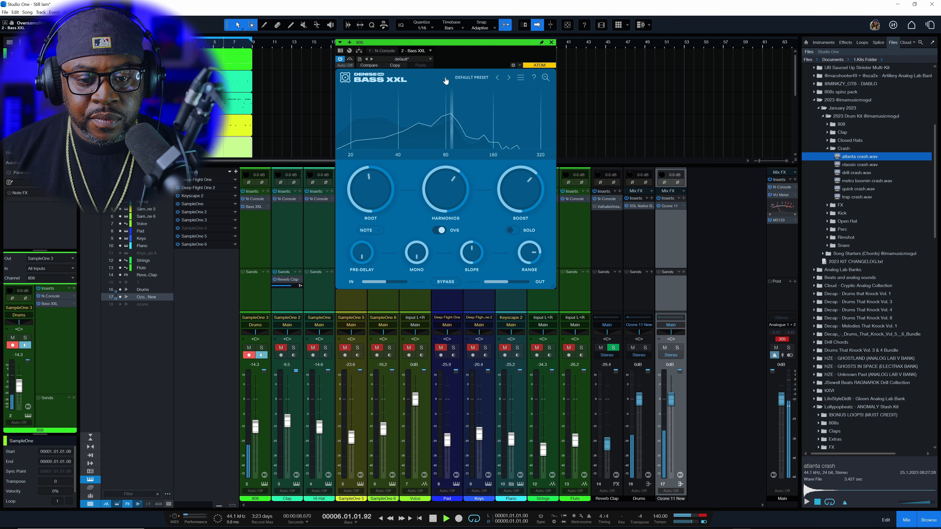
pyautogui.press('space')
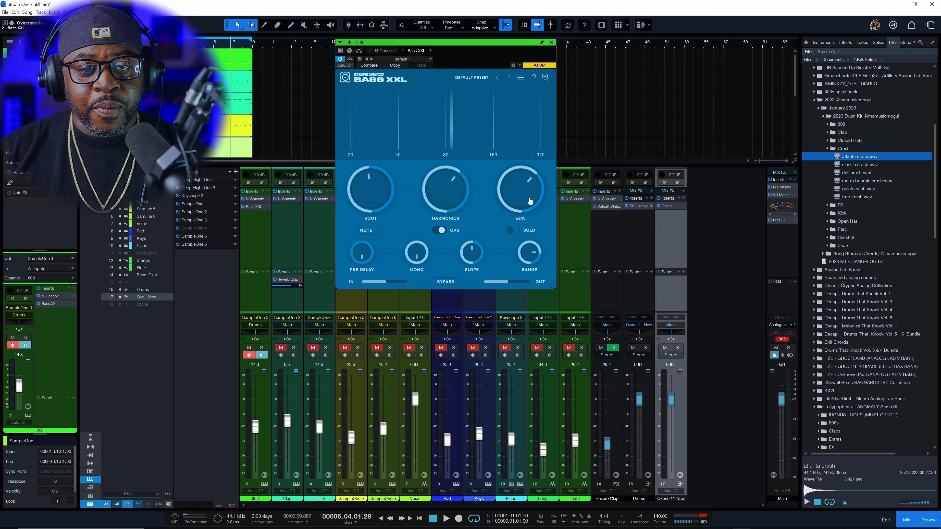
# - Unmute the Clap, Hi Hat and SampleOne 5 channels and balance 808 to -11.7, Clap -13.9, Hi Hat -18.1 and SampleOne 5 to -17.2 dB
pyautogui.press('space')
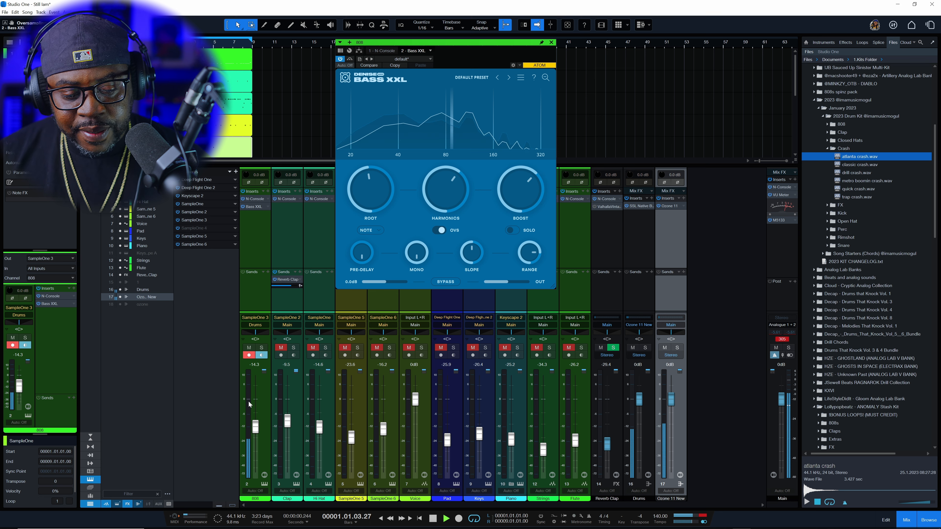
pyautogui.moveTo(254, 429); pyautogui.dragTo(353, 433)
pyautogui.click(313, 348)
pyautogui.click(345, 348)
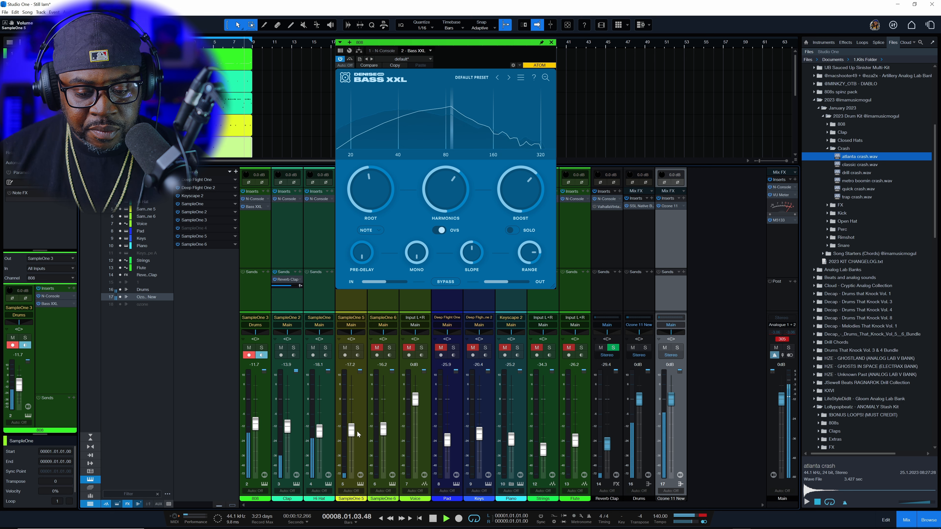
# - Unmute Strings and Piano, then set the faders to about -30 dB for Strings, -22.6 dB for Piano and -13.9 dB for the 808
pyautogui.click(536, 348)
pyautogui.moveTo(544, 452); pyautogui.dragTo(544, 448)
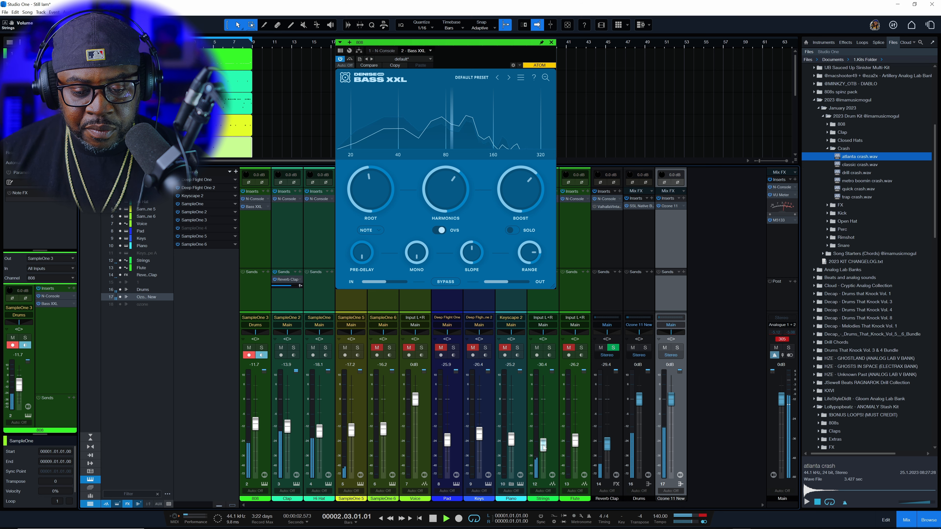
pyautogui.click(505, 348)
pyautogui.moveTo(515, 449); pyautogui.dragTo(515, 444)
pyautogui.moveTo(257, 429); pyautogui.dragTo(257, 430)
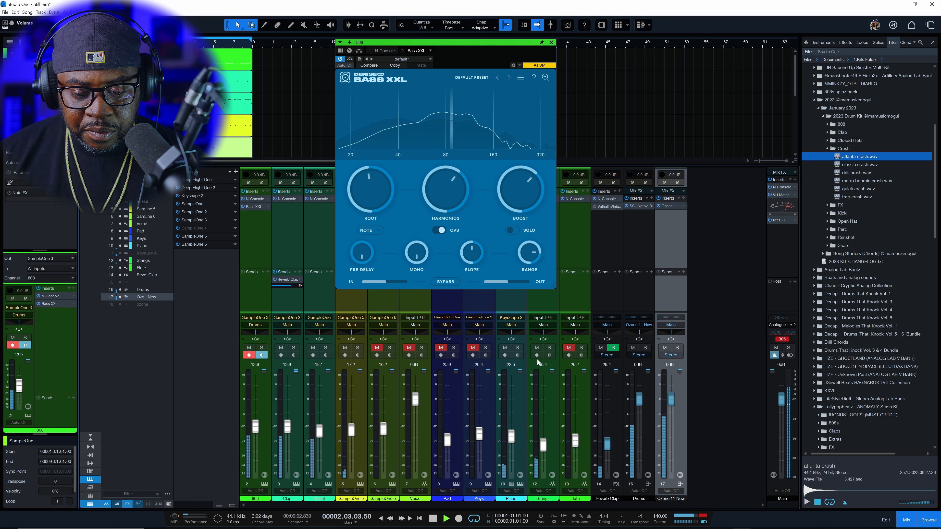
# - Mute the Strings and Piano channels again and stop playback
pyautogui.click(537, 348)
pyautogui.press('space')
pyautogui.click(505, 348)
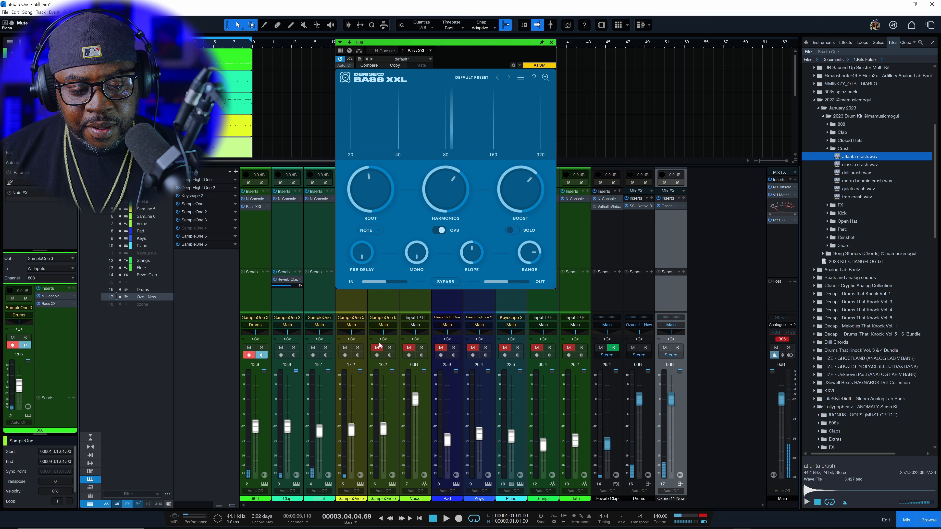
# - Mute the SampleOne 5 and Hi Hat channels and close the Bass XXL window
pyautogui.click(344, 347)
pyautogui.click(312, 347)
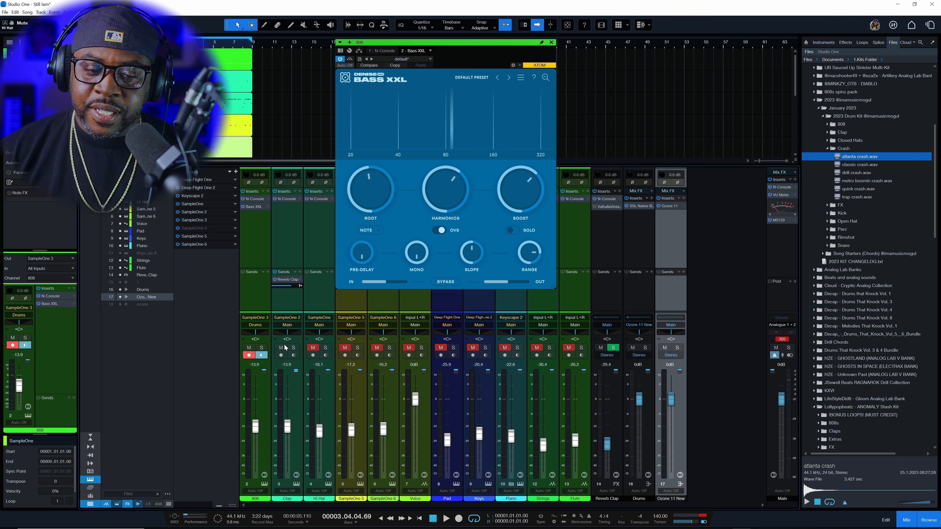
pyautogui.click(551, 42)
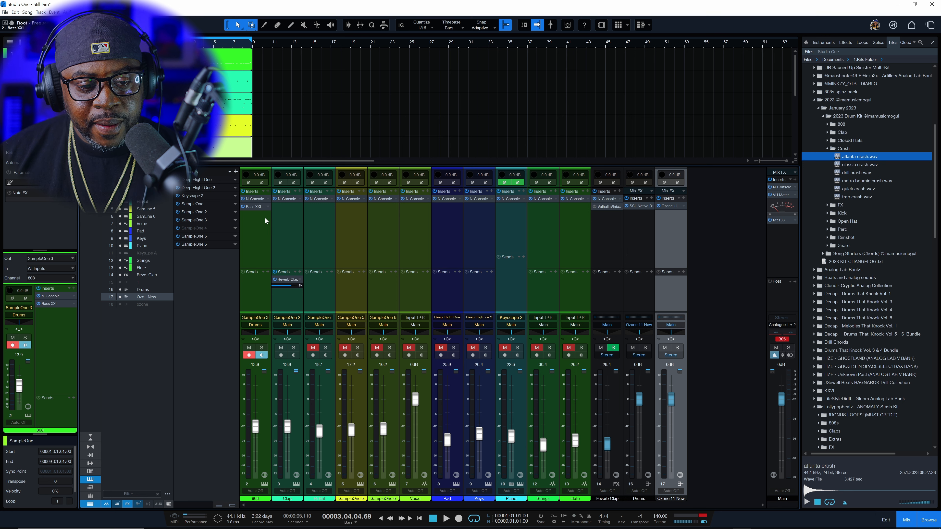
# - Add N-Console after the SSL bus compressor on the Drums bus and set it to the Buss module
pyautogui.click(641, 205)
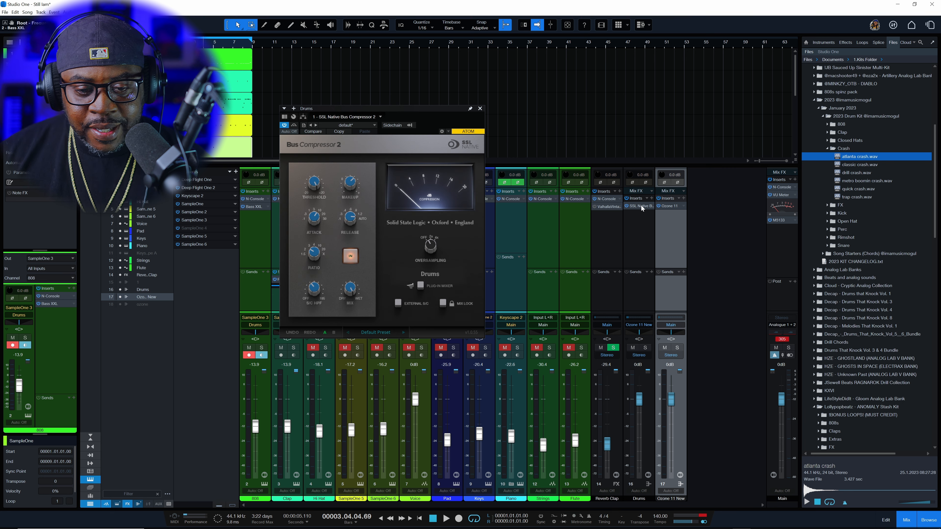
pyautogui.click(480, 109)
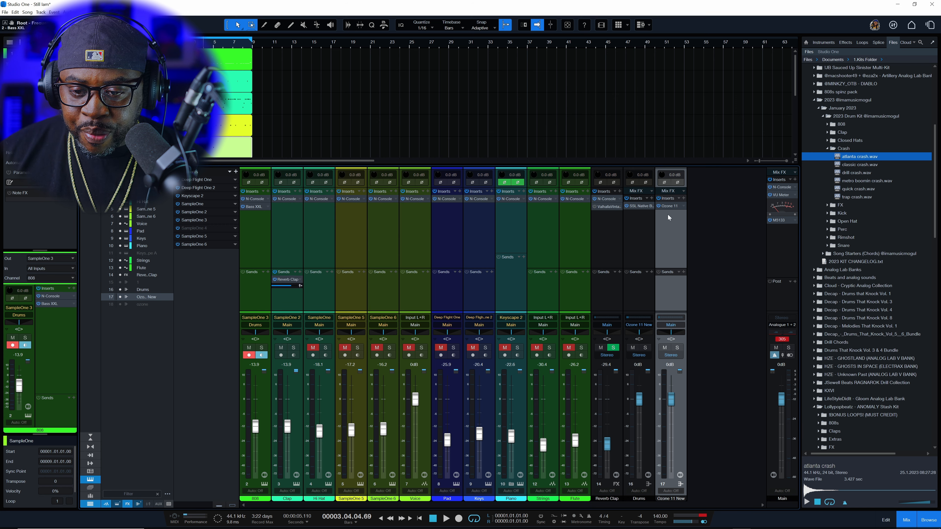
pyautogui.click(637, 207)
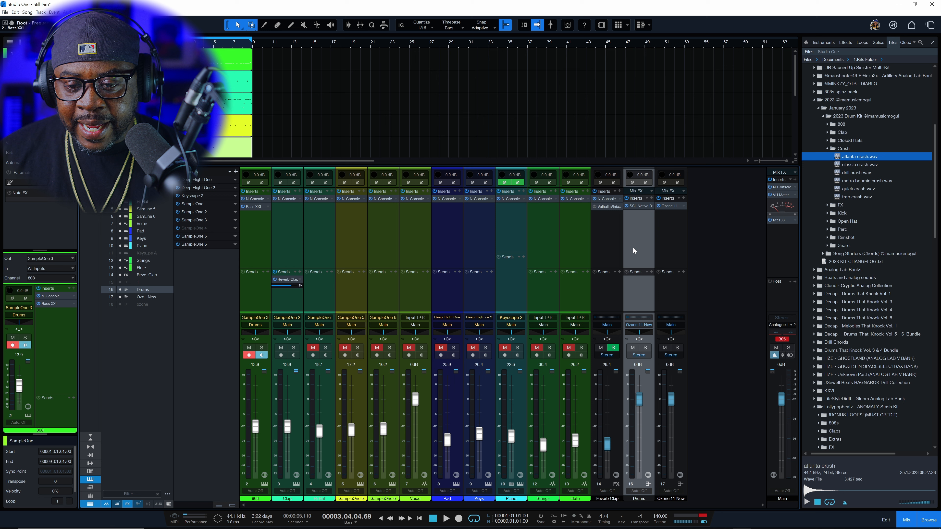
pyautogui.click(652, 198)
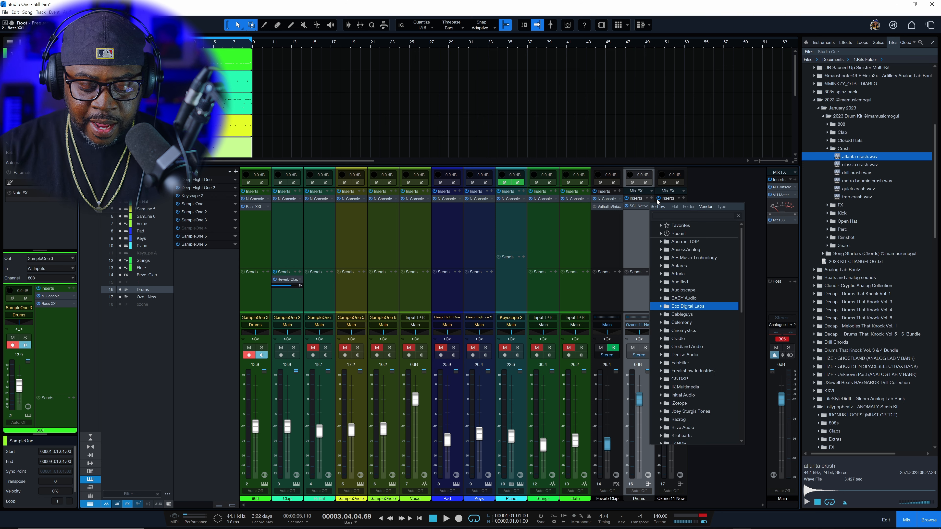
pyautogui.write('n-c')
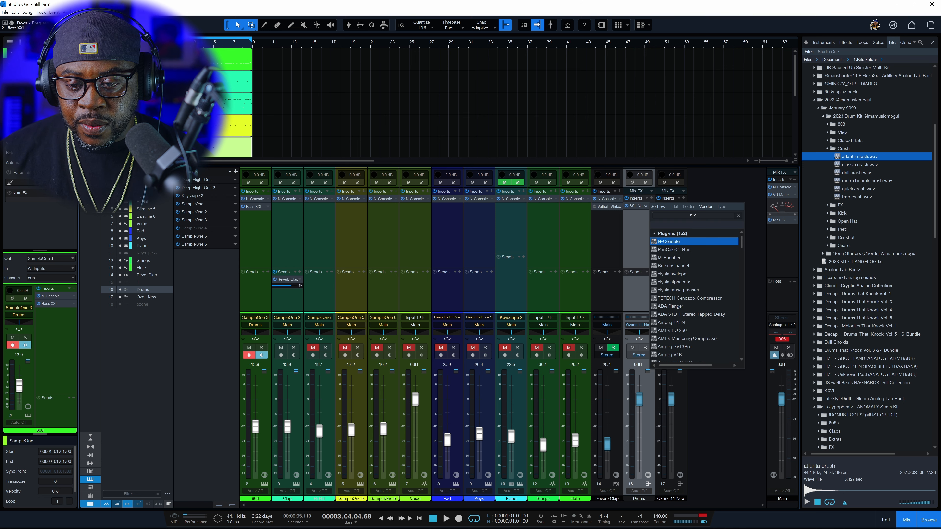
pyautogui.doubleClick(672, 241)
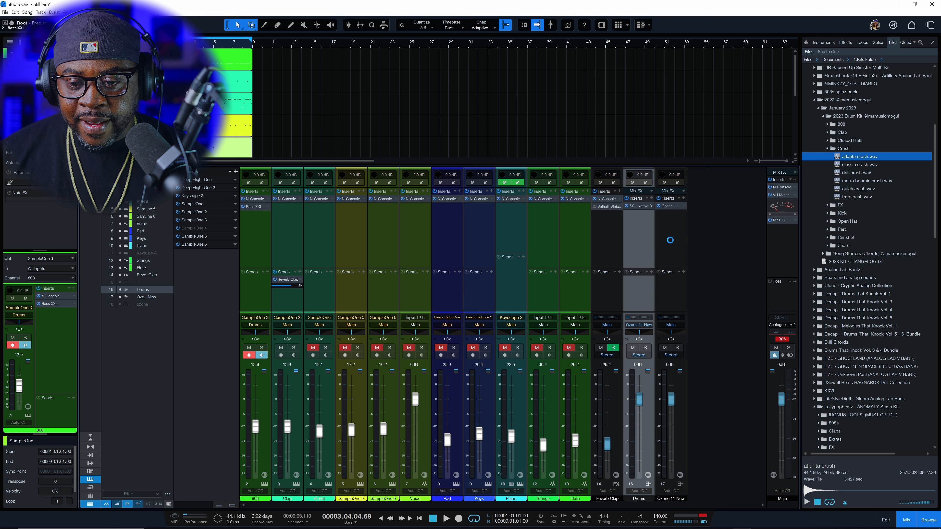
pyautogui.click(286, 150)
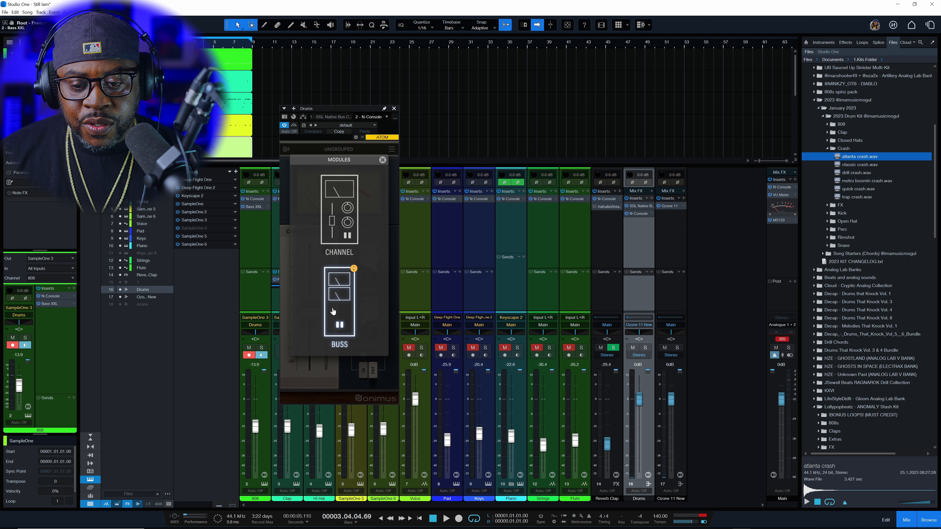
pyautogui.click(333, 312)
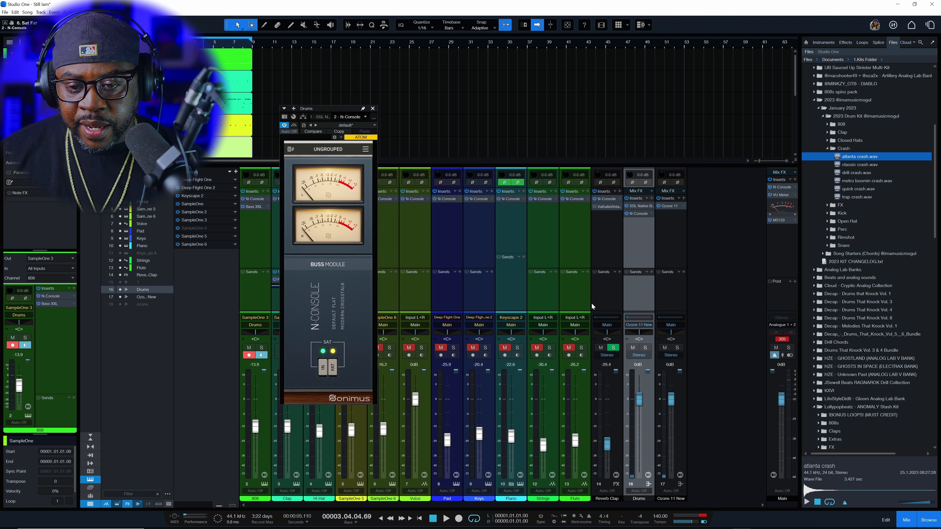
# - Play the beat, bypass the Drums bus inserts, and mute the Clap channel to hear the 808 without it
pyautogui.press('space')
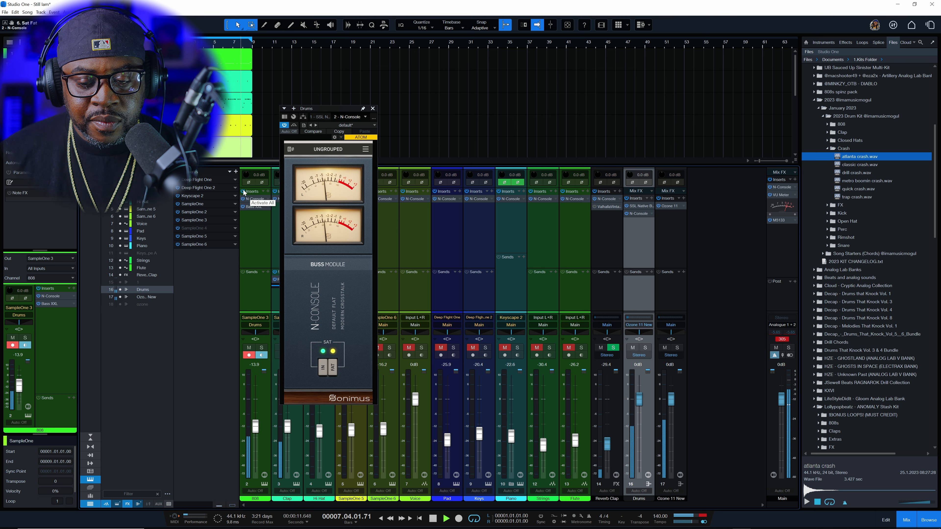
pyautogui.click(595, 192)
pyautogui.click(627, 198)
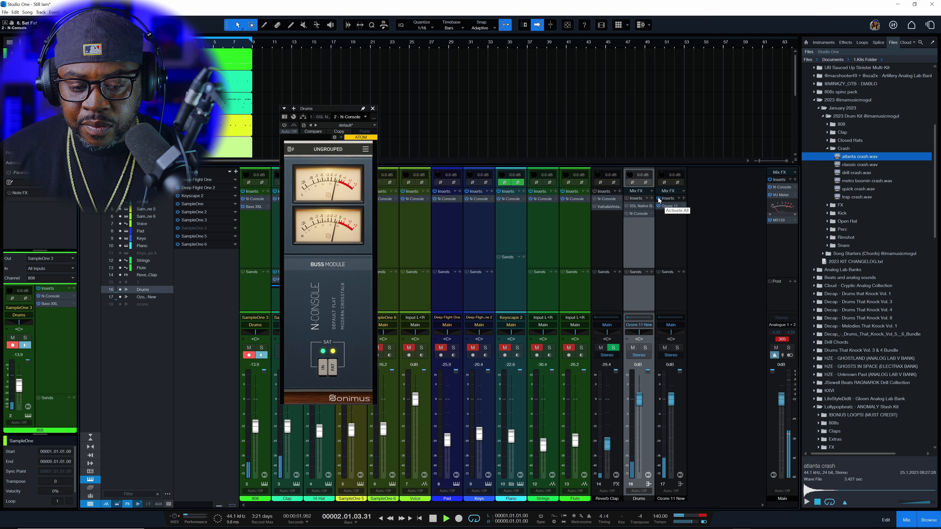
pyautogui.moveTo(333, 110); pyautogui.dragTo(531, 114)
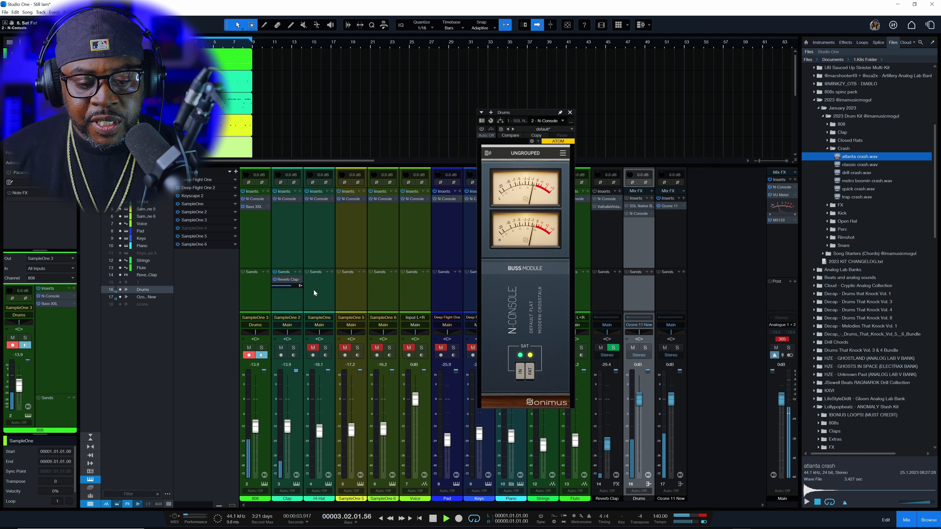
pyautogui.click(282, 348)
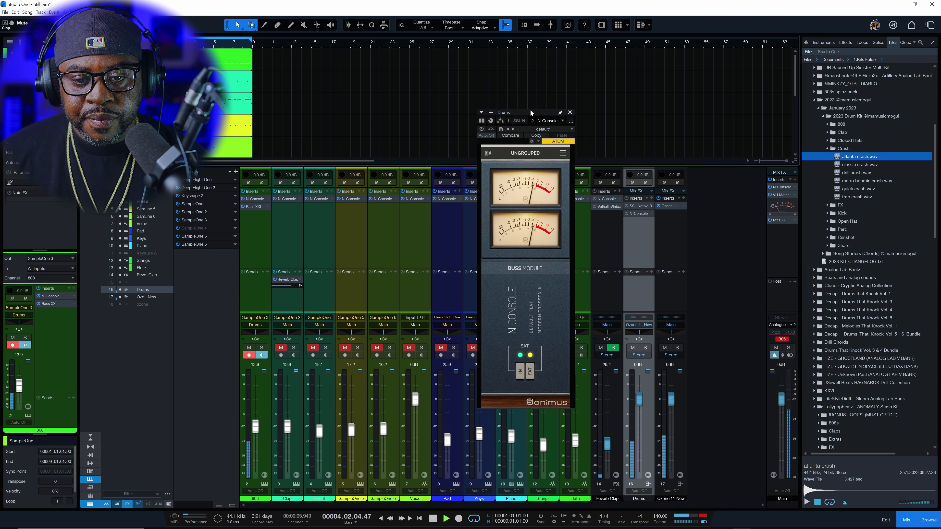
pyautogui.click(570, 113)
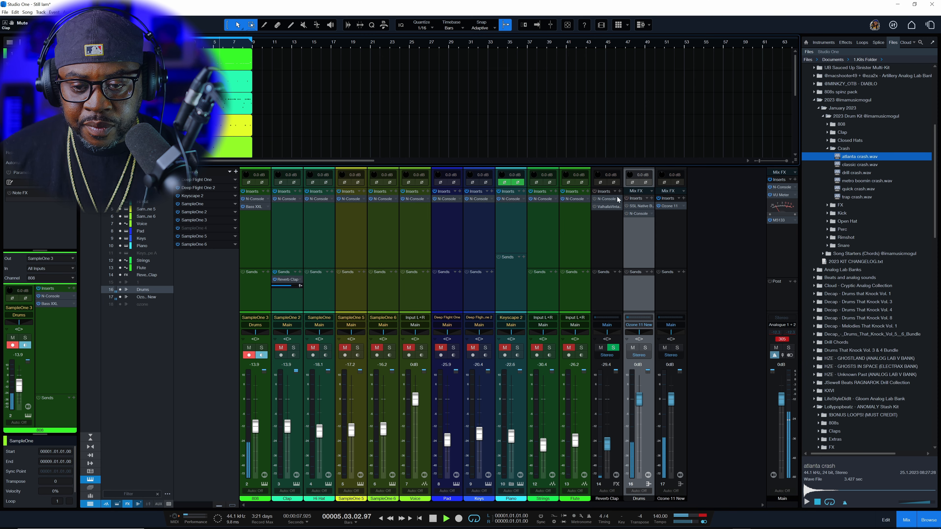
# - Compare the 808 with the Drums bus inserts switched on and off during playback
pyautogui.click(595, 191)
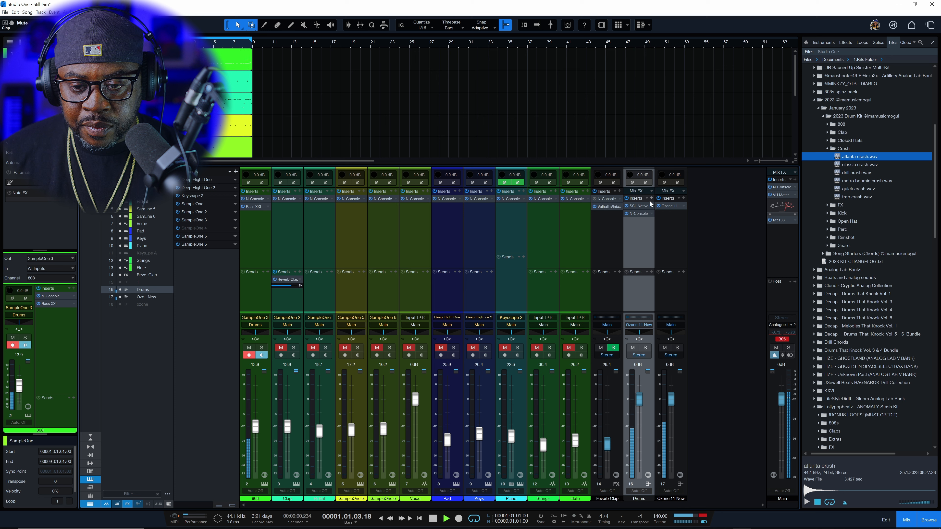
pyautogui.press('space')
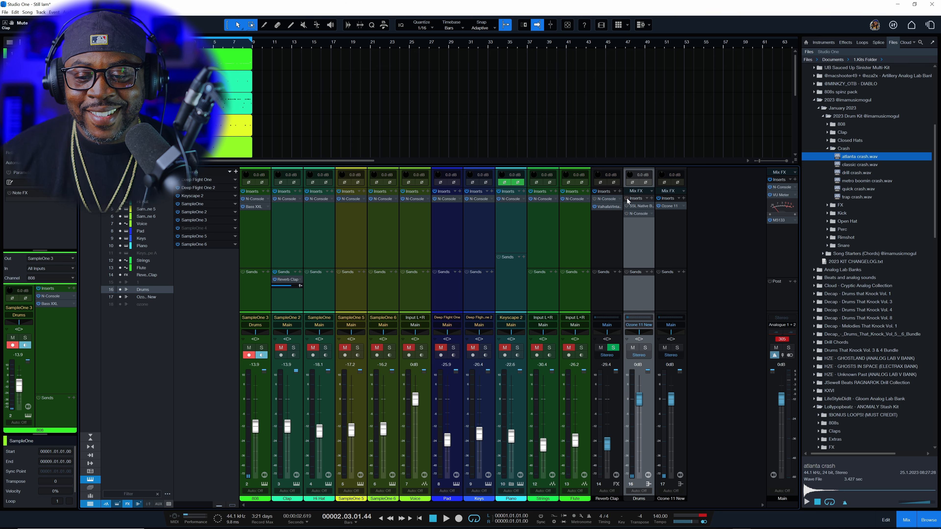
pyautogui.press('space')
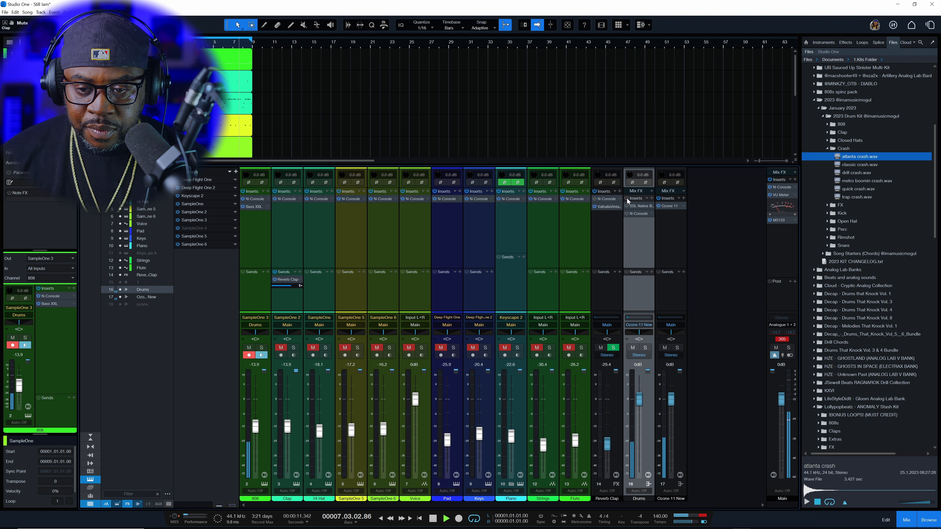
pyautogui.click(626, 199)
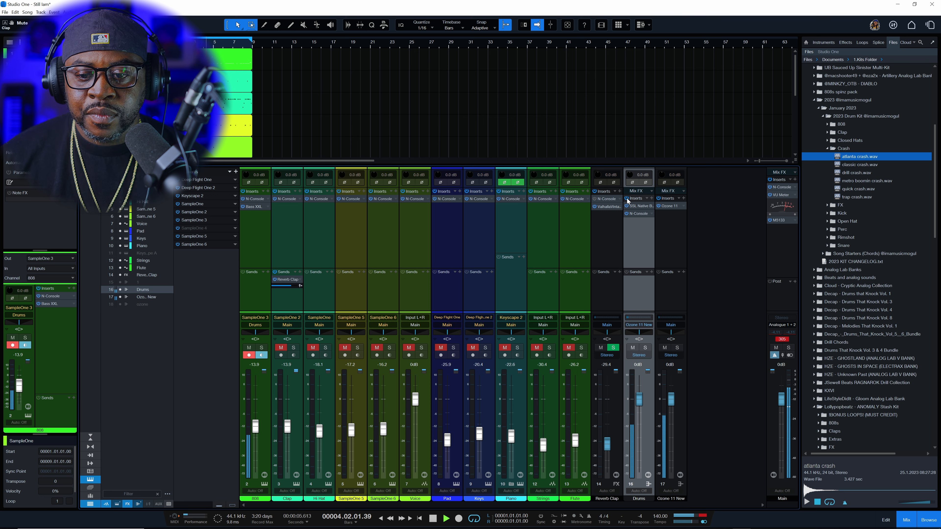
pyautogui.click(627, 198)
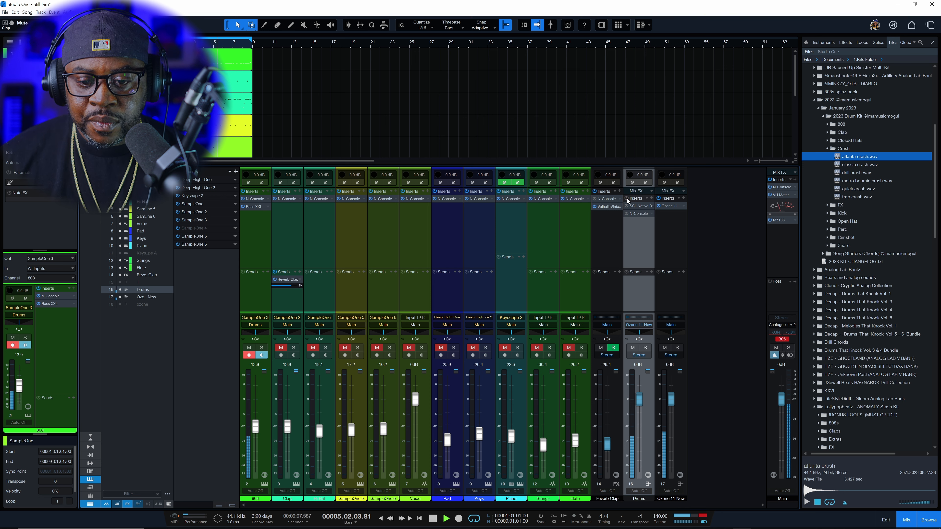
pyautogui.click(627, 198)
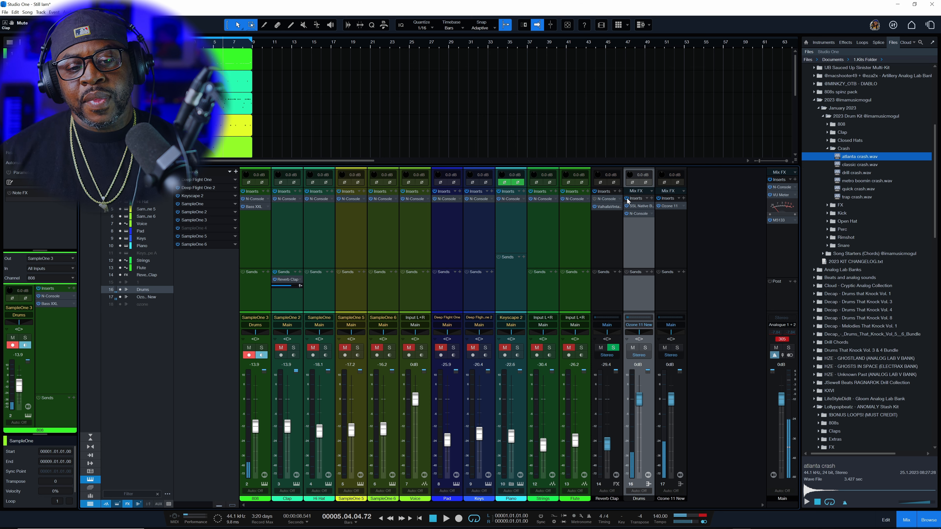